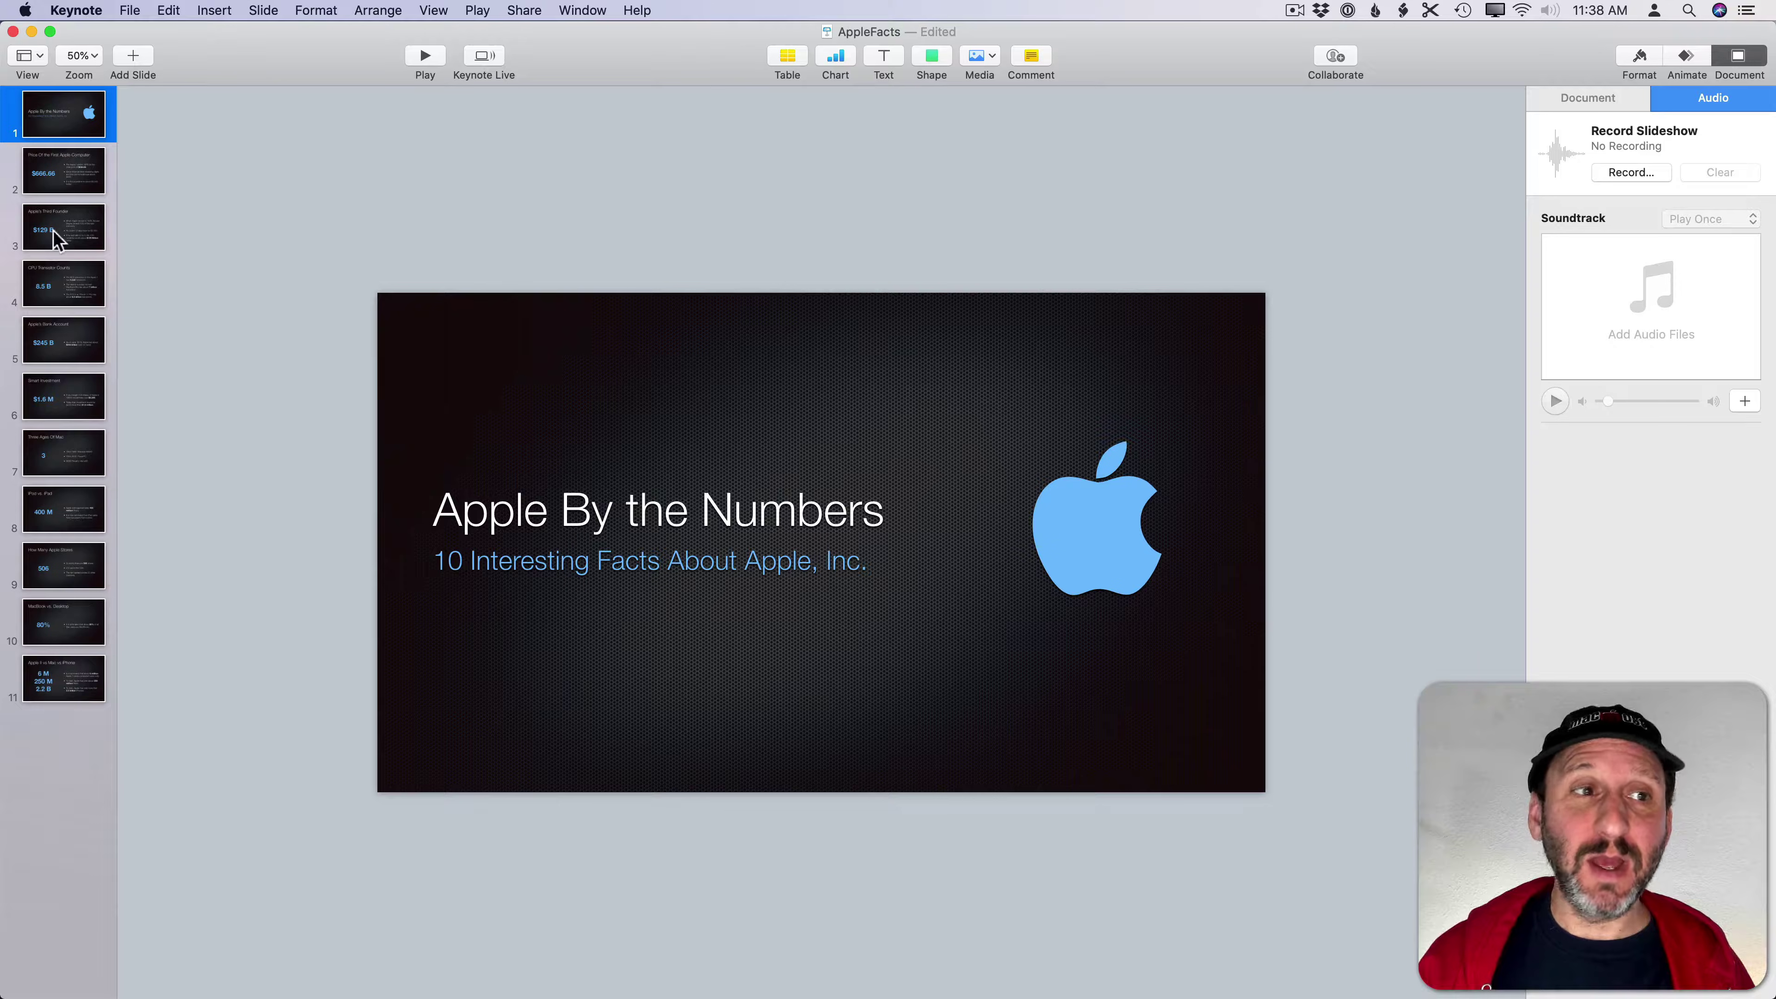
Browse slides 2 through 5, including CPU Transistor Counts and Apple's Bank Account, then return to the title slide.
left_click(74, 168)
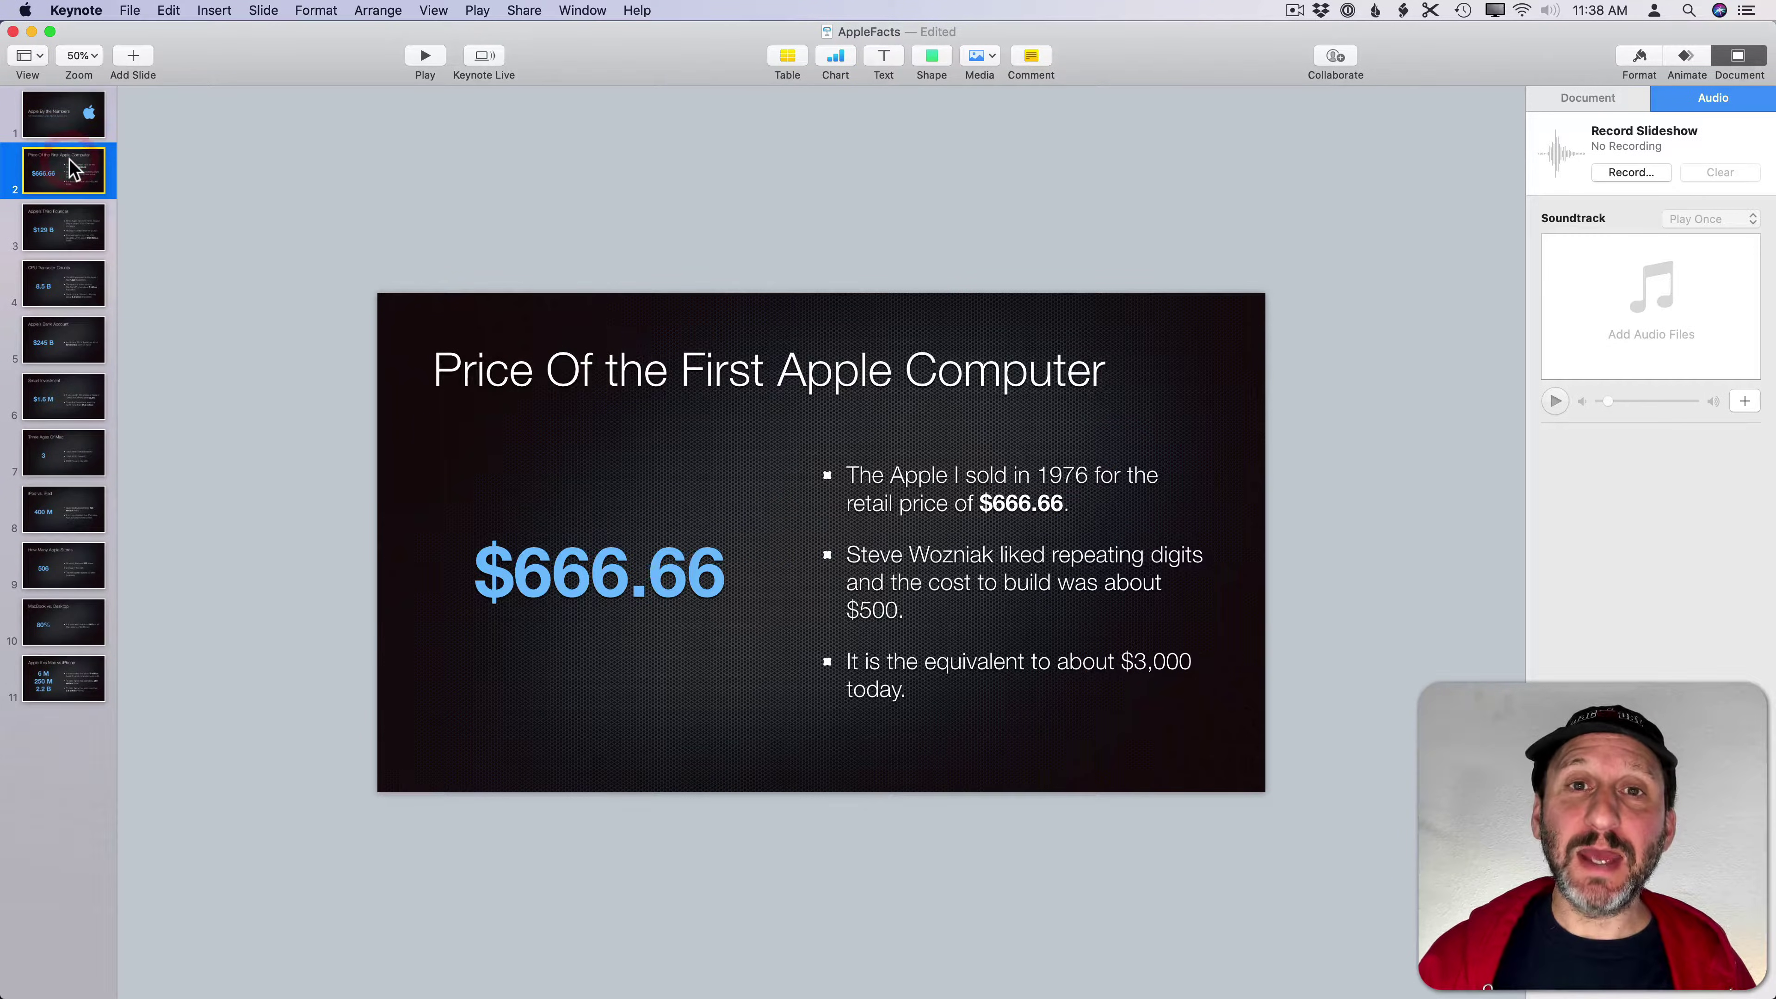
left_click(68, 221)
left_click(71, 293)
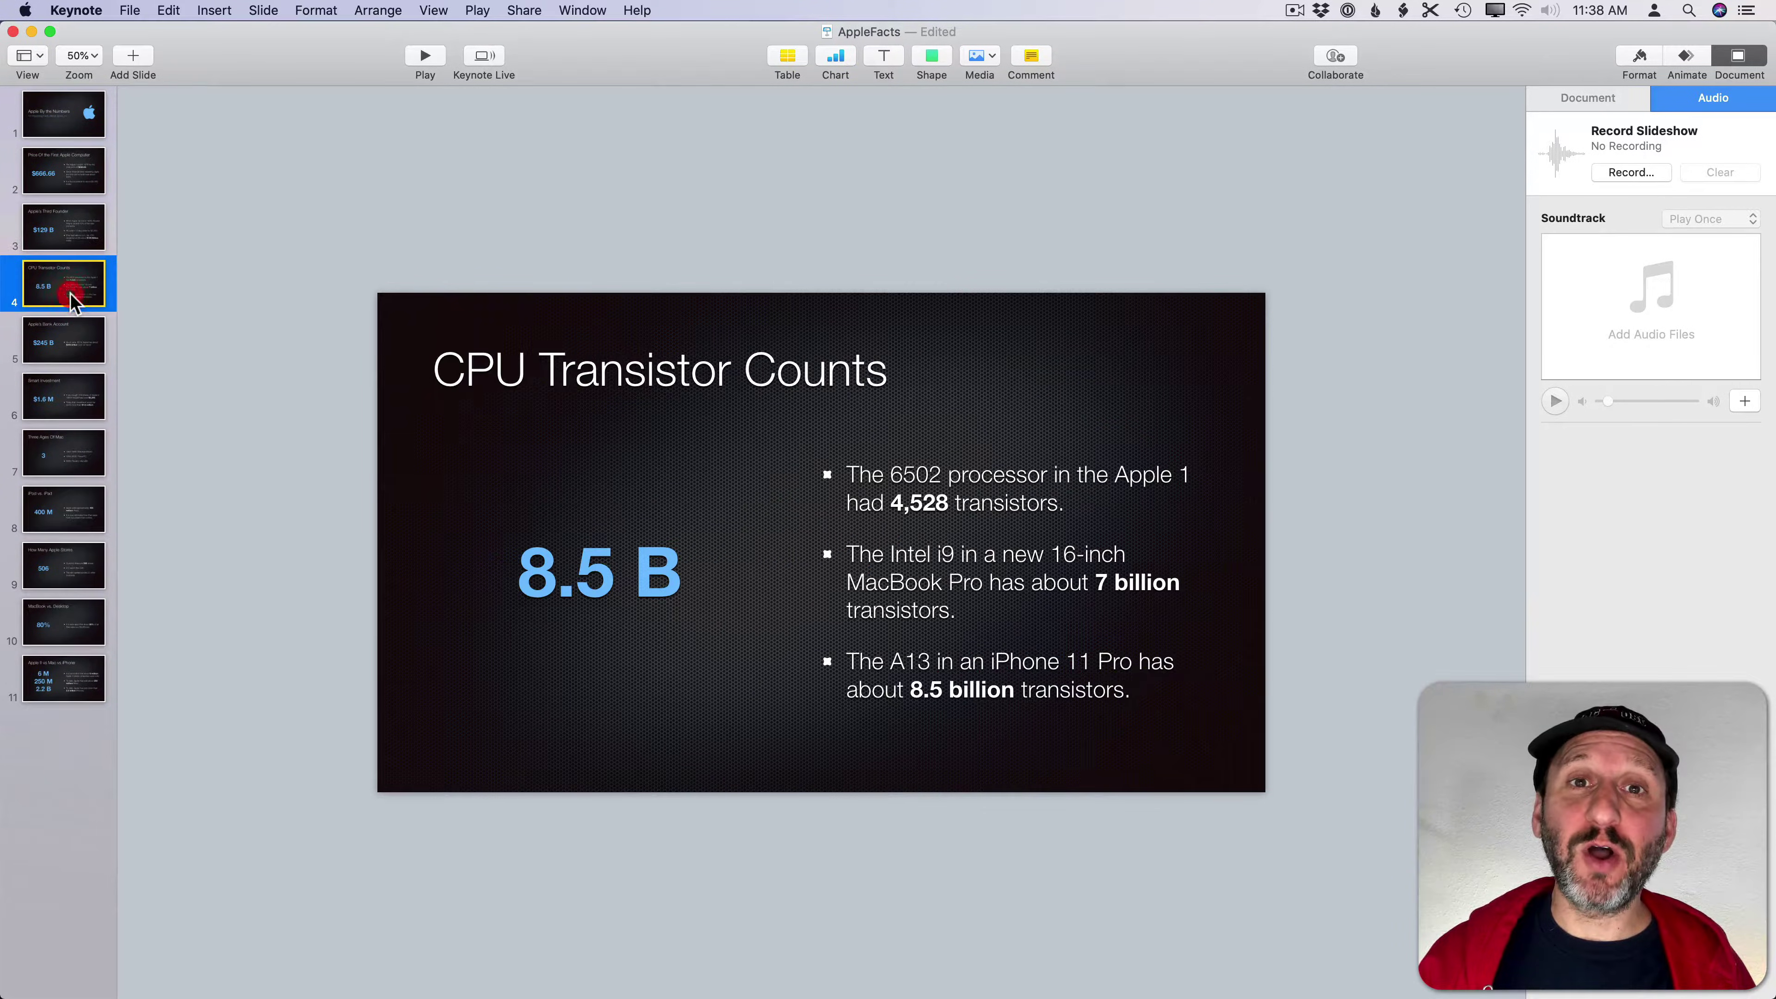
left_click(71, 343)
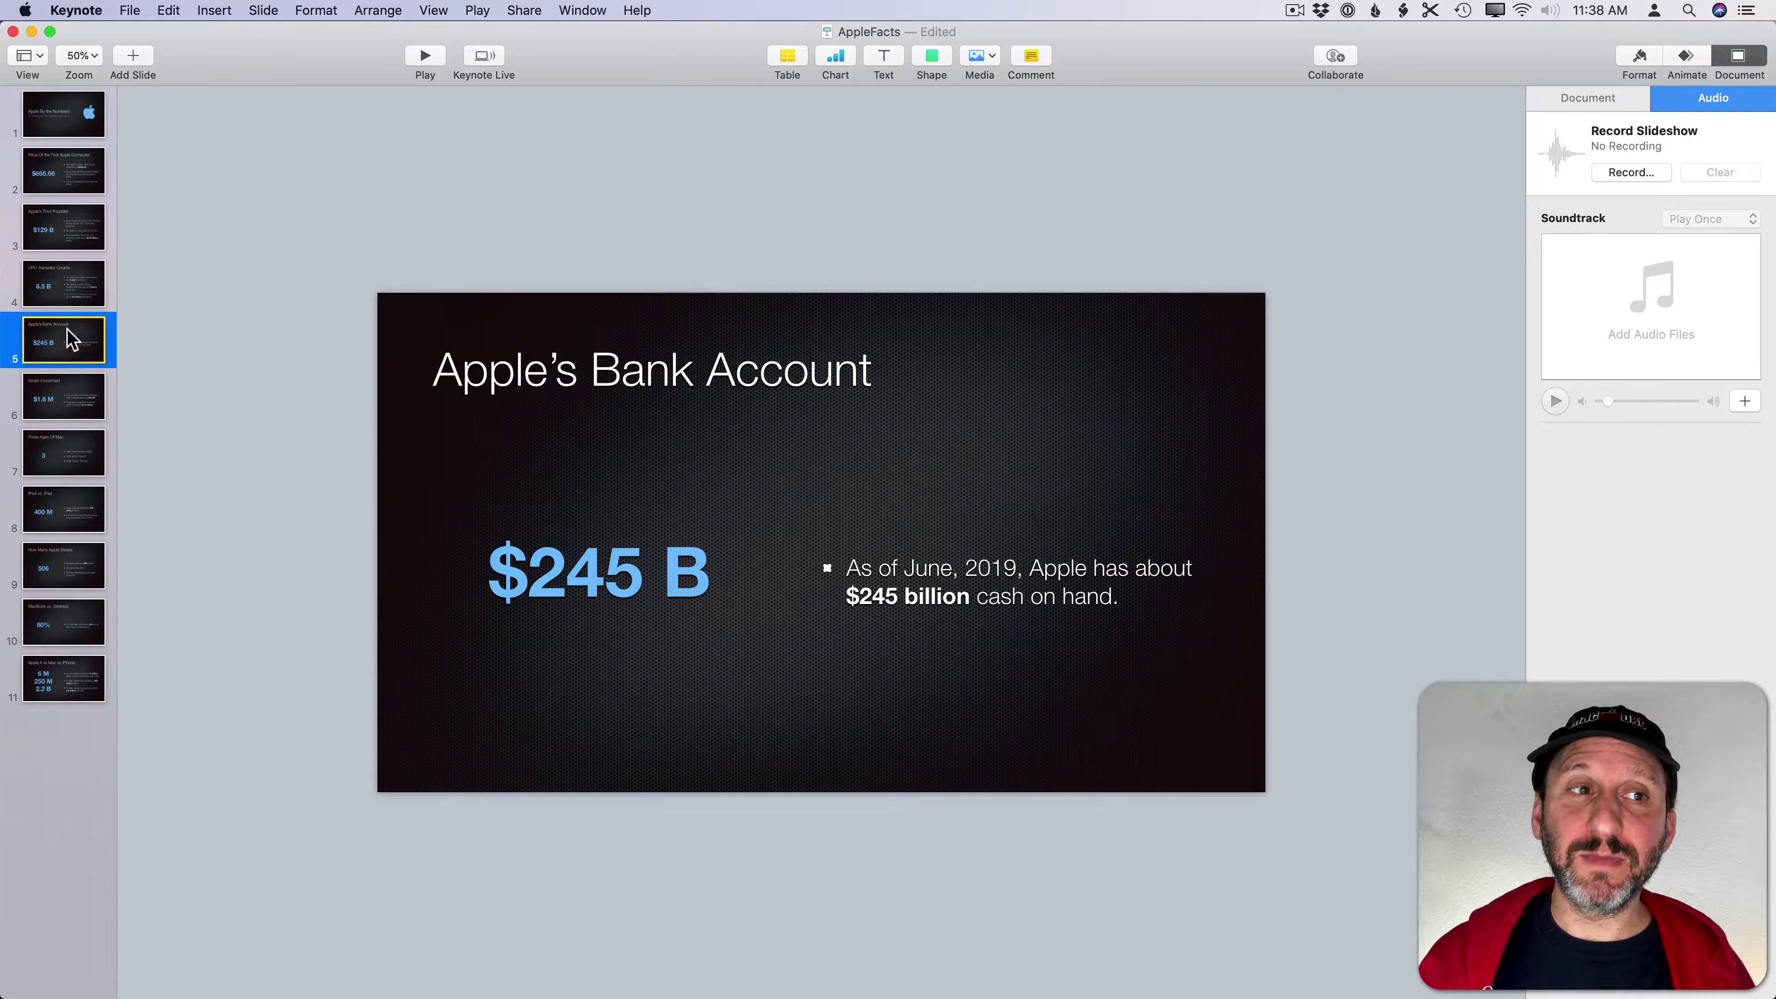
left_click(61, 124)
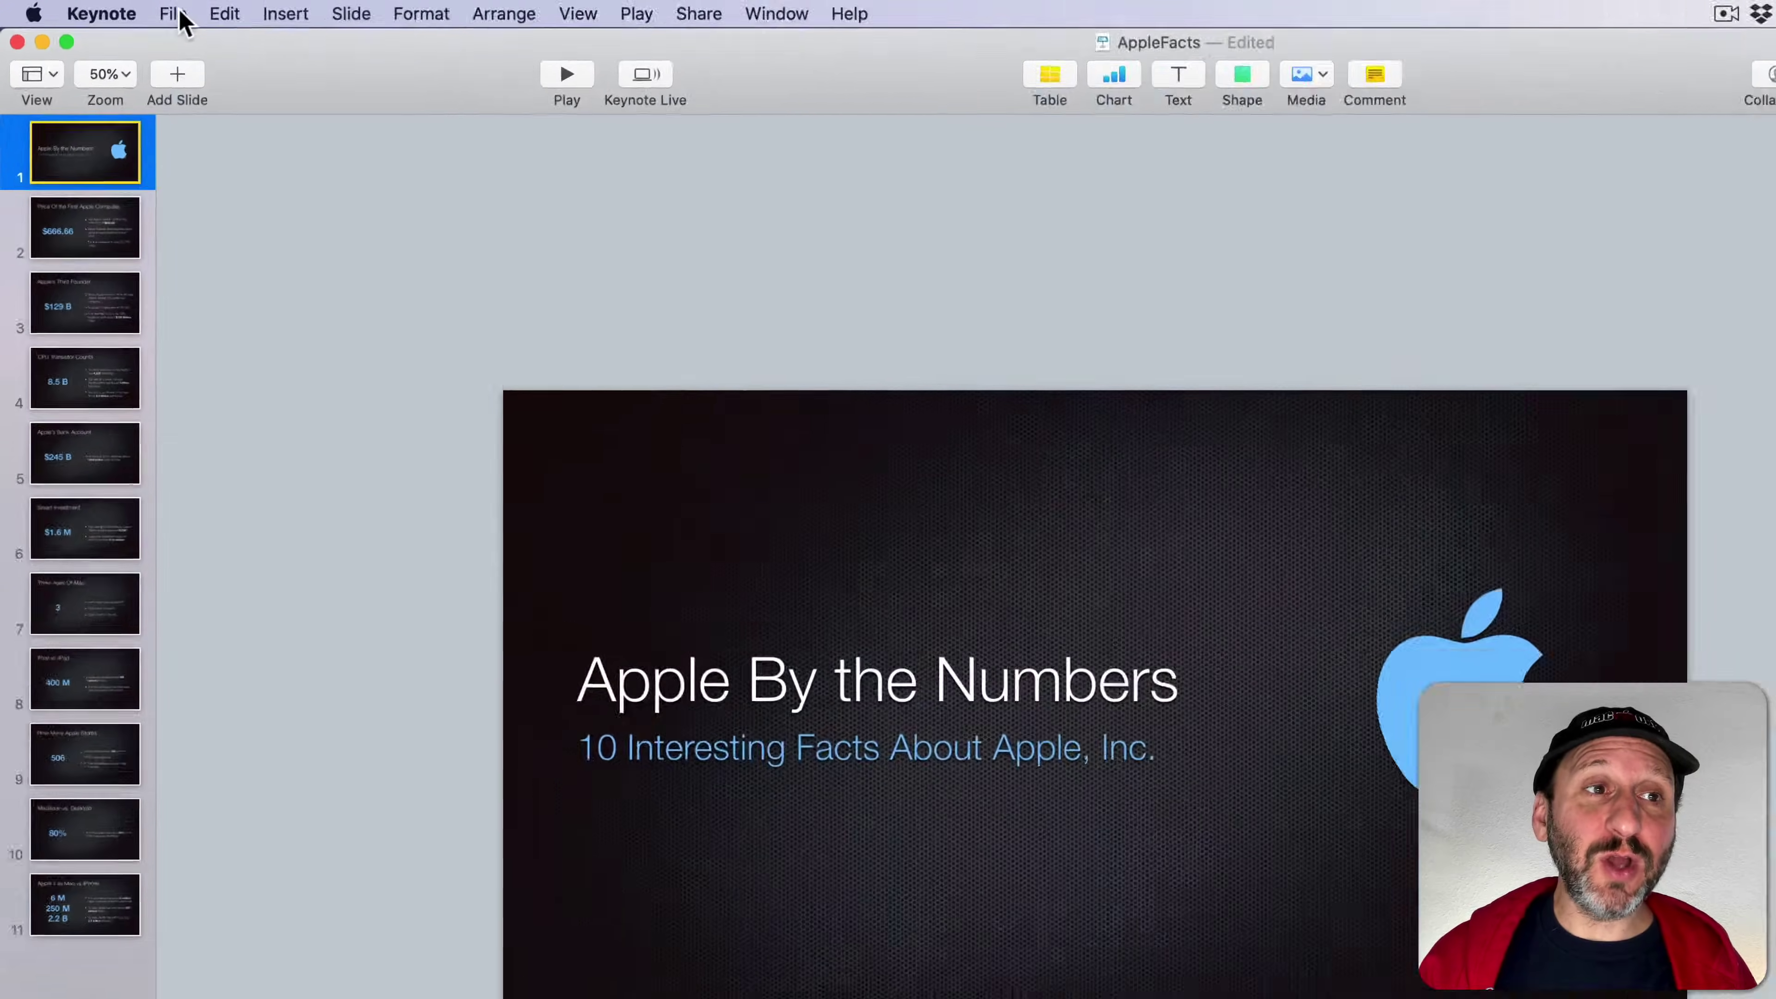
Try movie export at Self-Playing and 1080p, cancel, then start Record Slideshow.
left_click(133, 11)
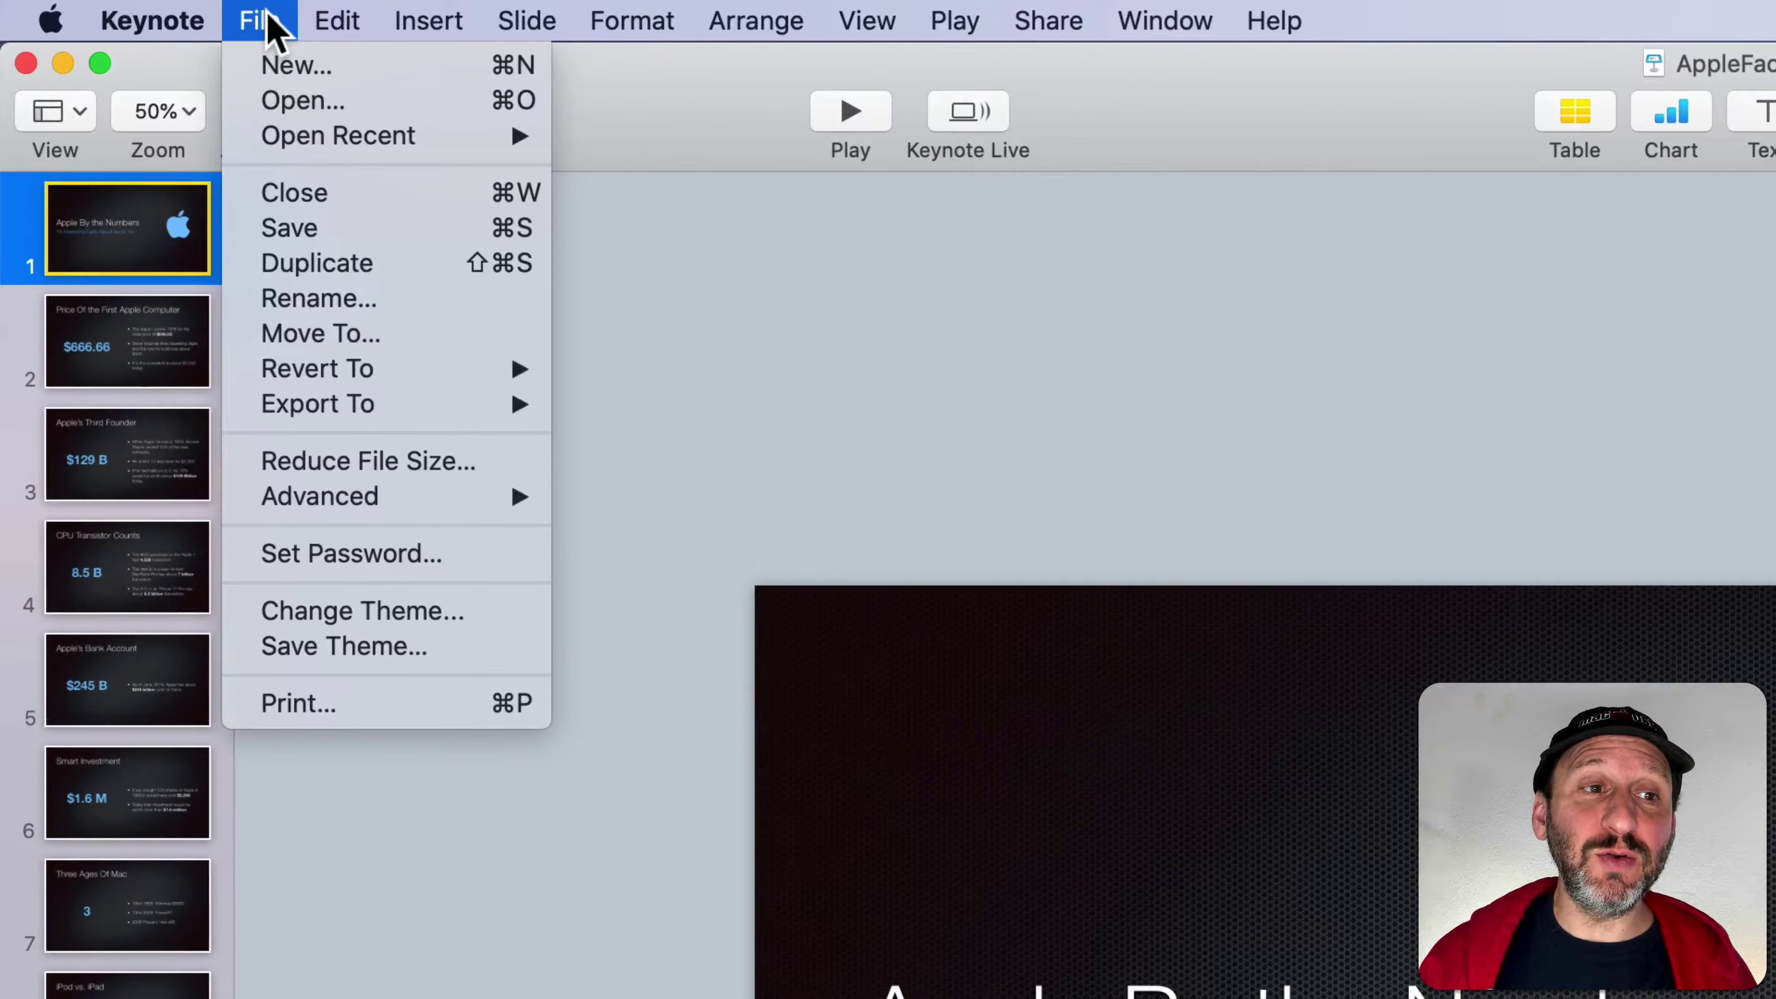
mouse_move(357, 405)
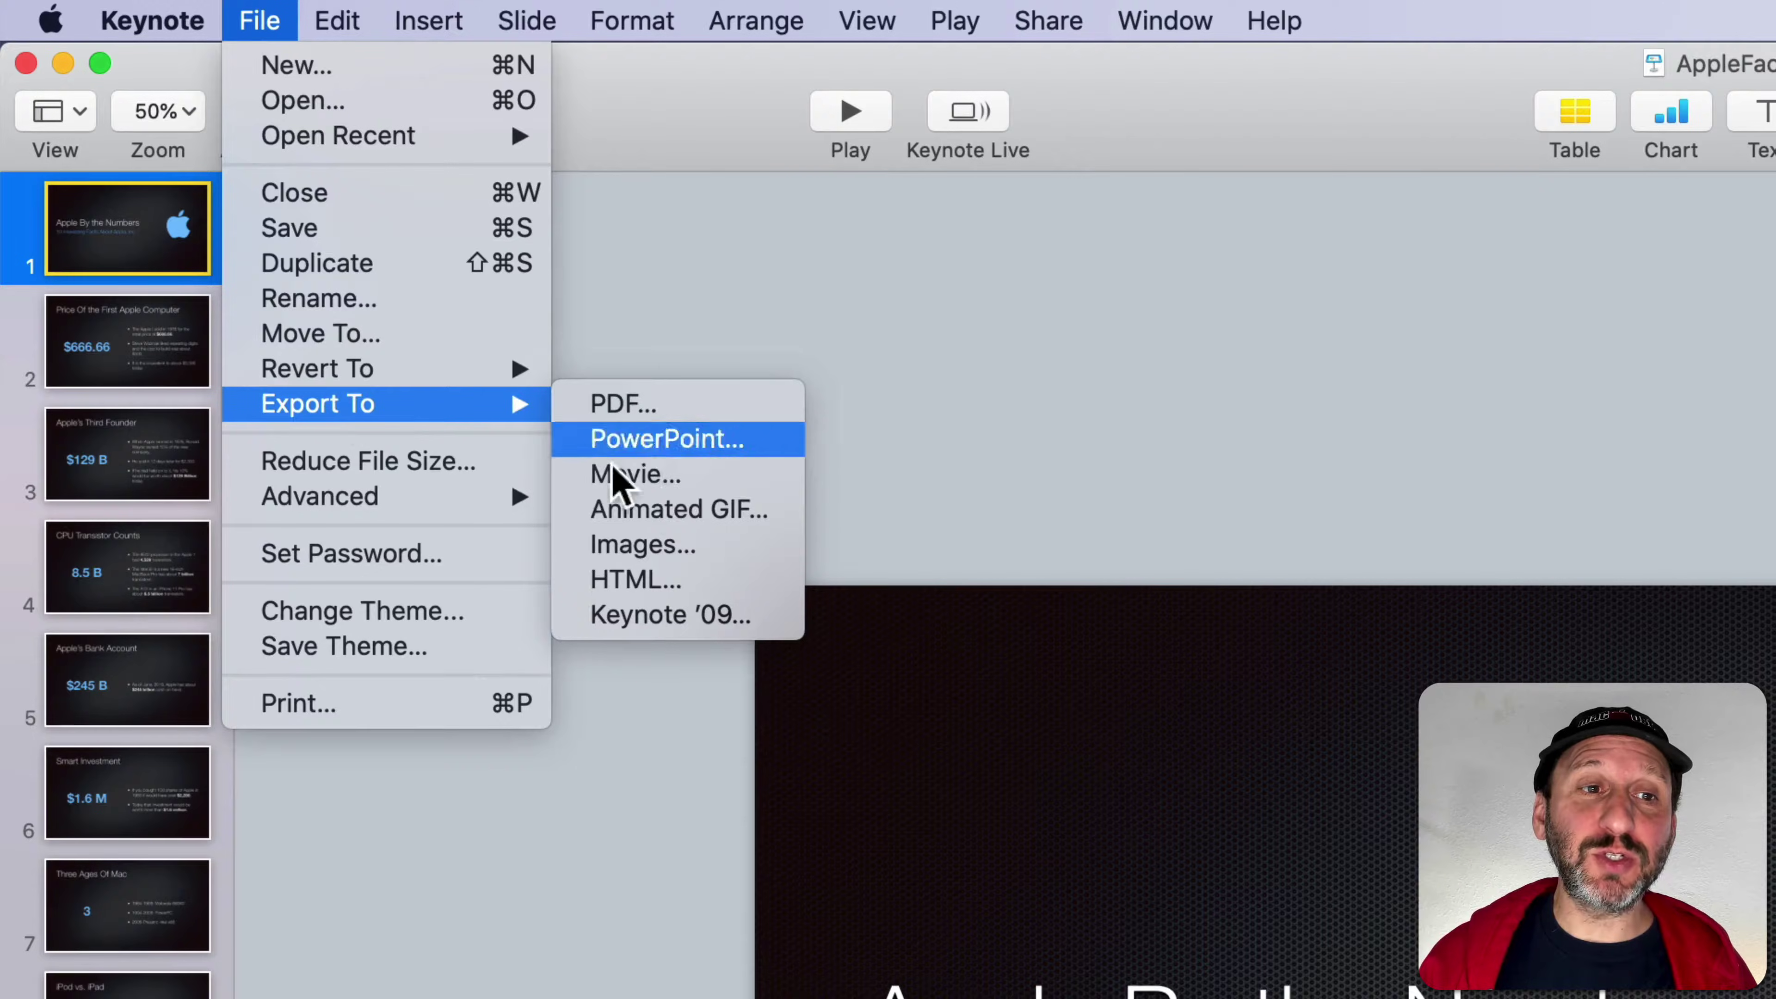
left_click(664, 488)
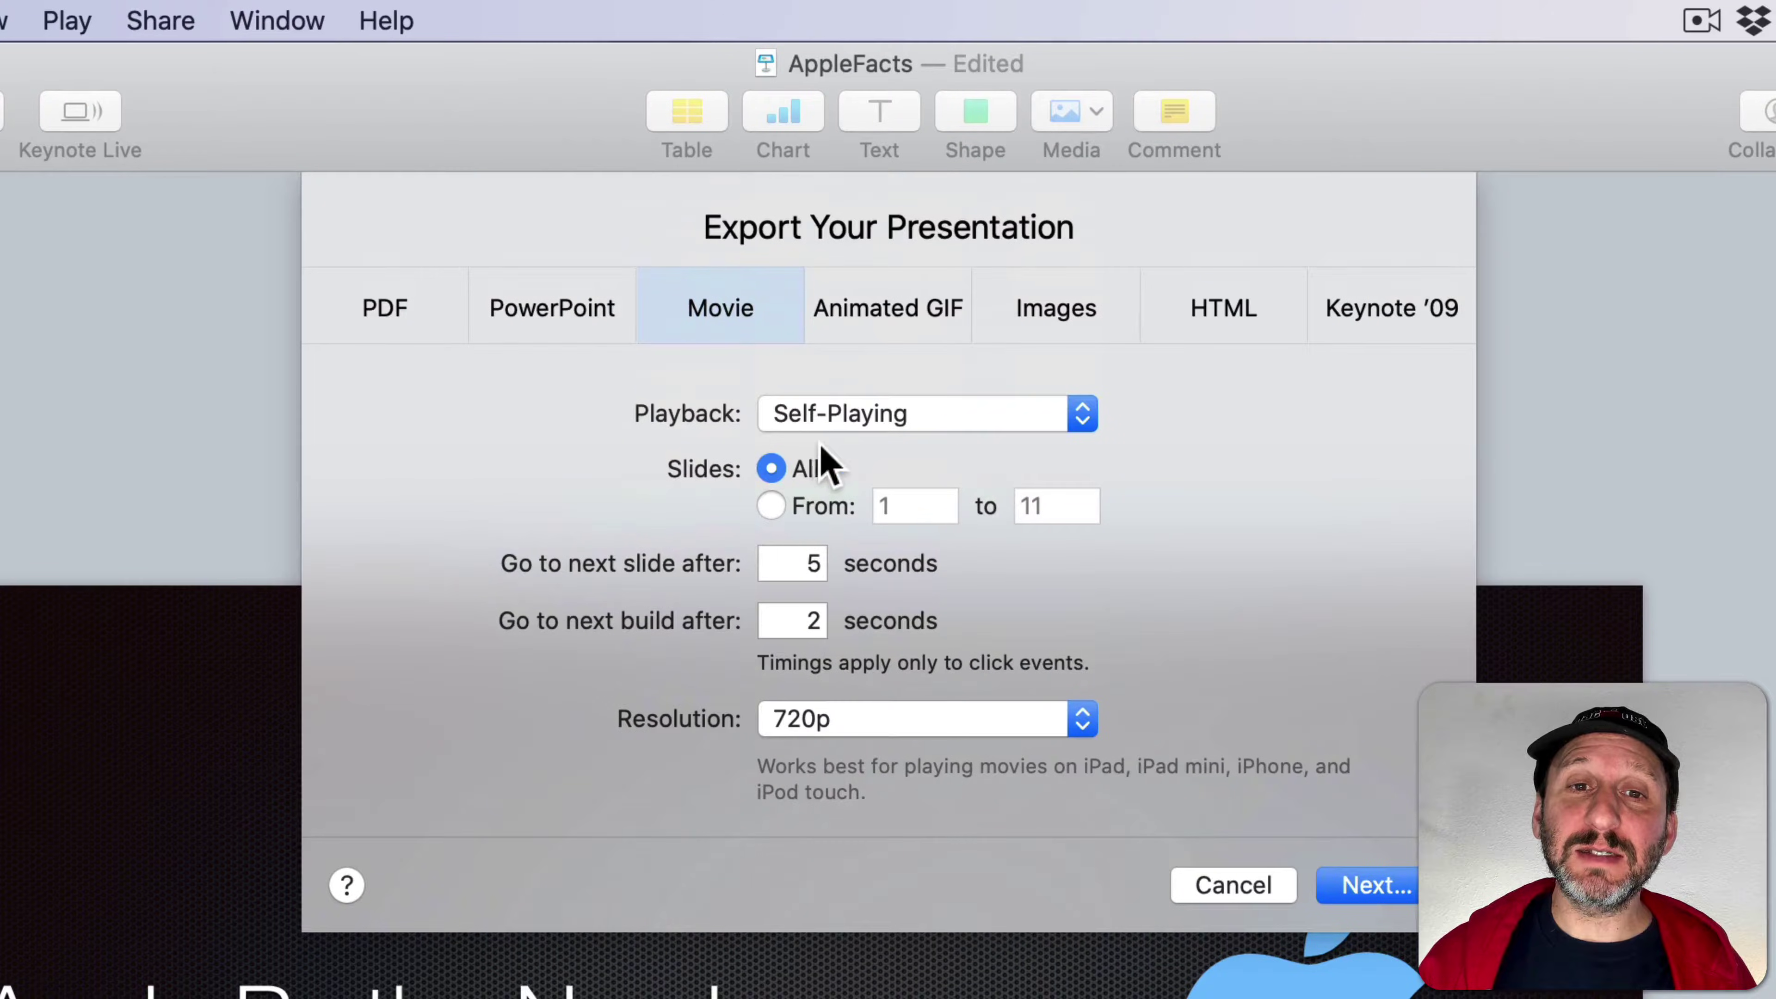
left_click(830, 416)
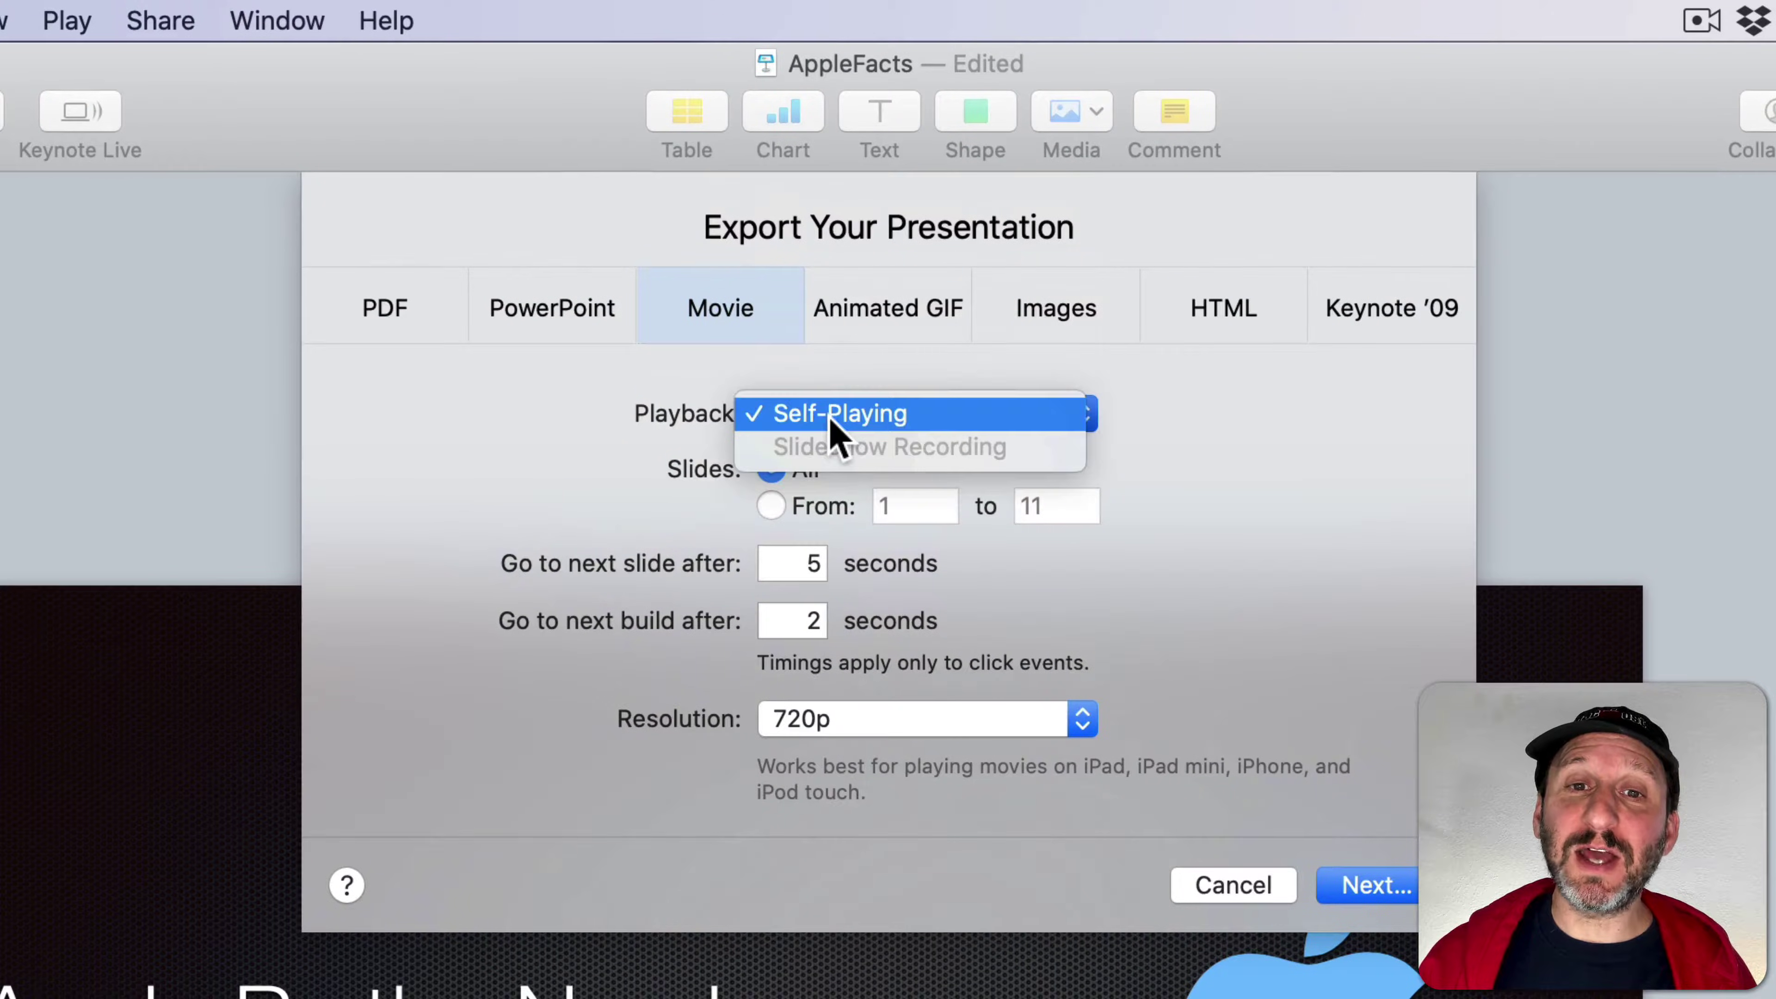
left_click(904, 417)
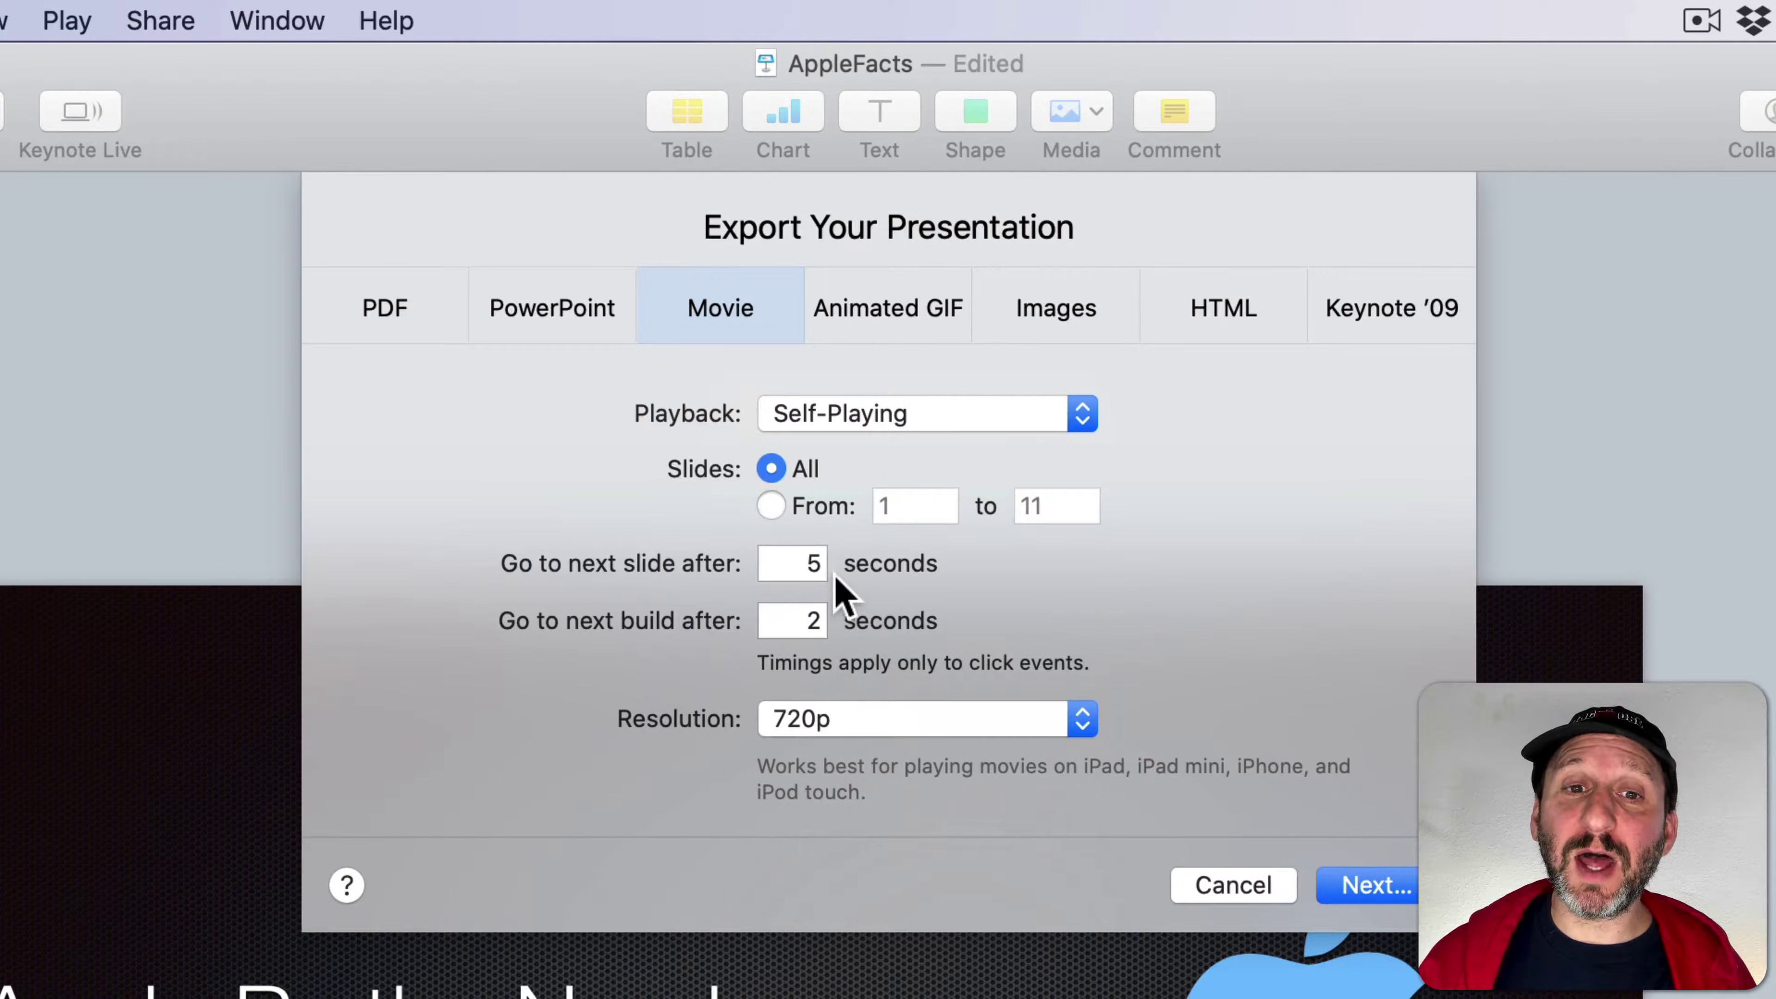
left_click(830, 733)
left_click(836, 763)
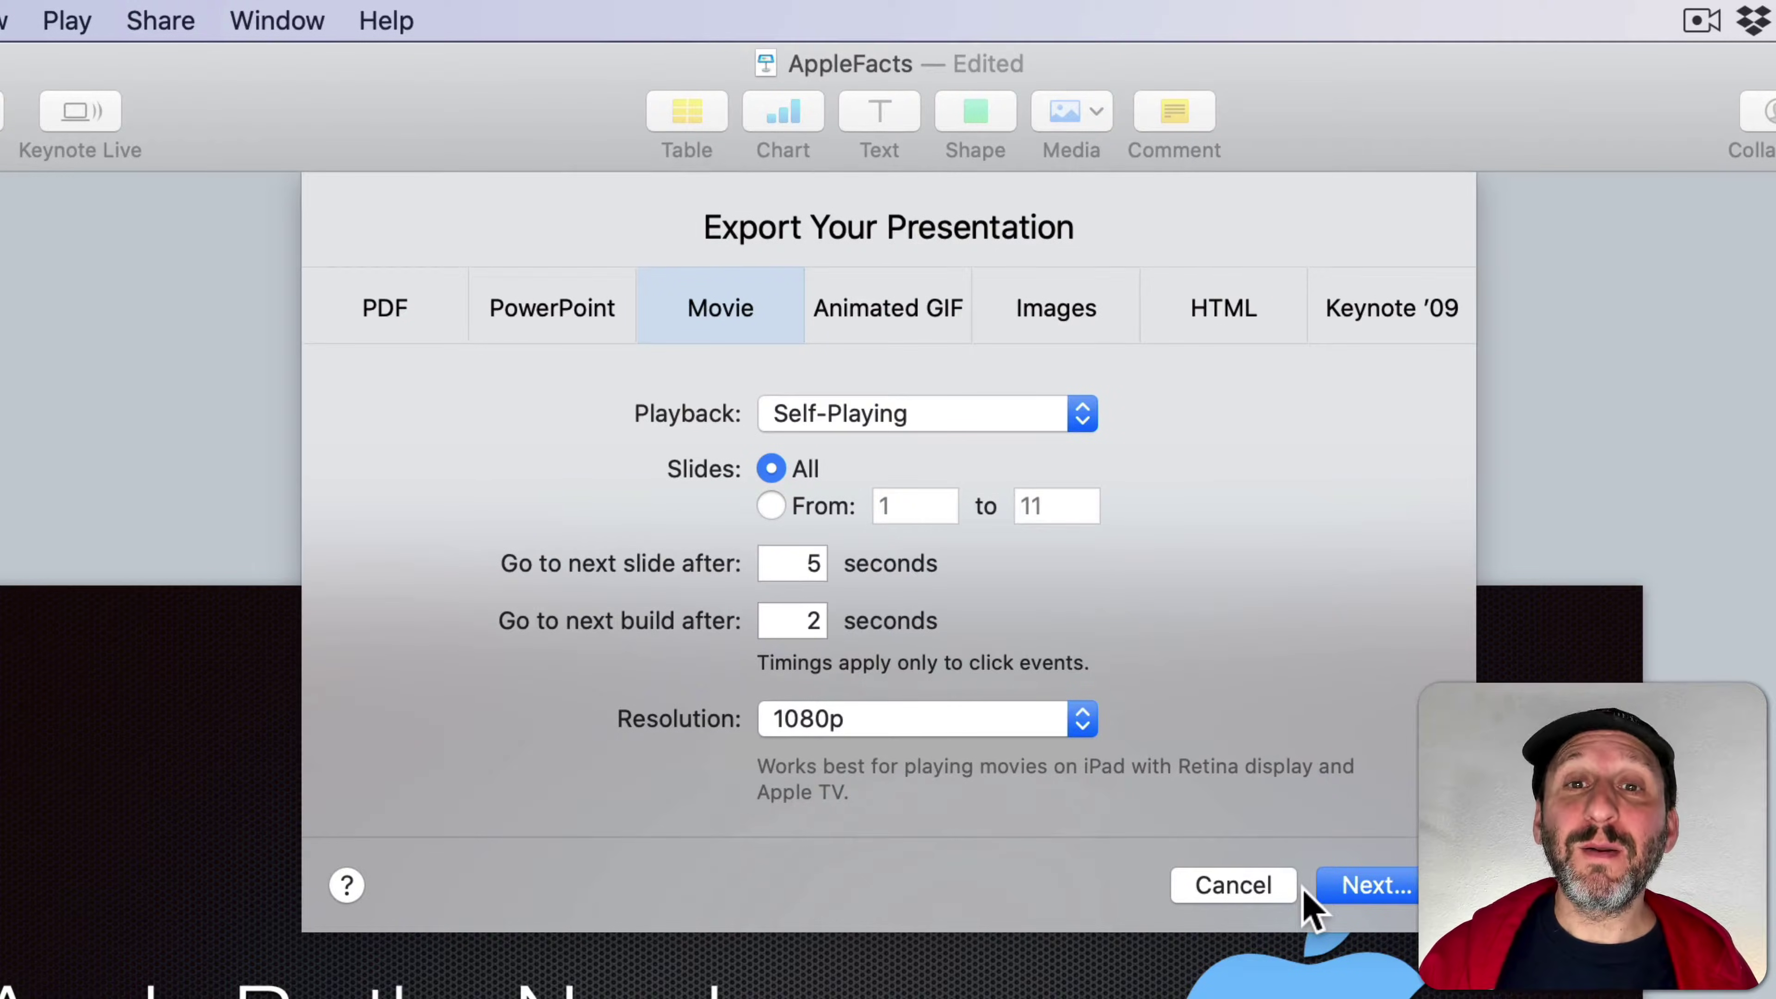
left_click(1214, 887)
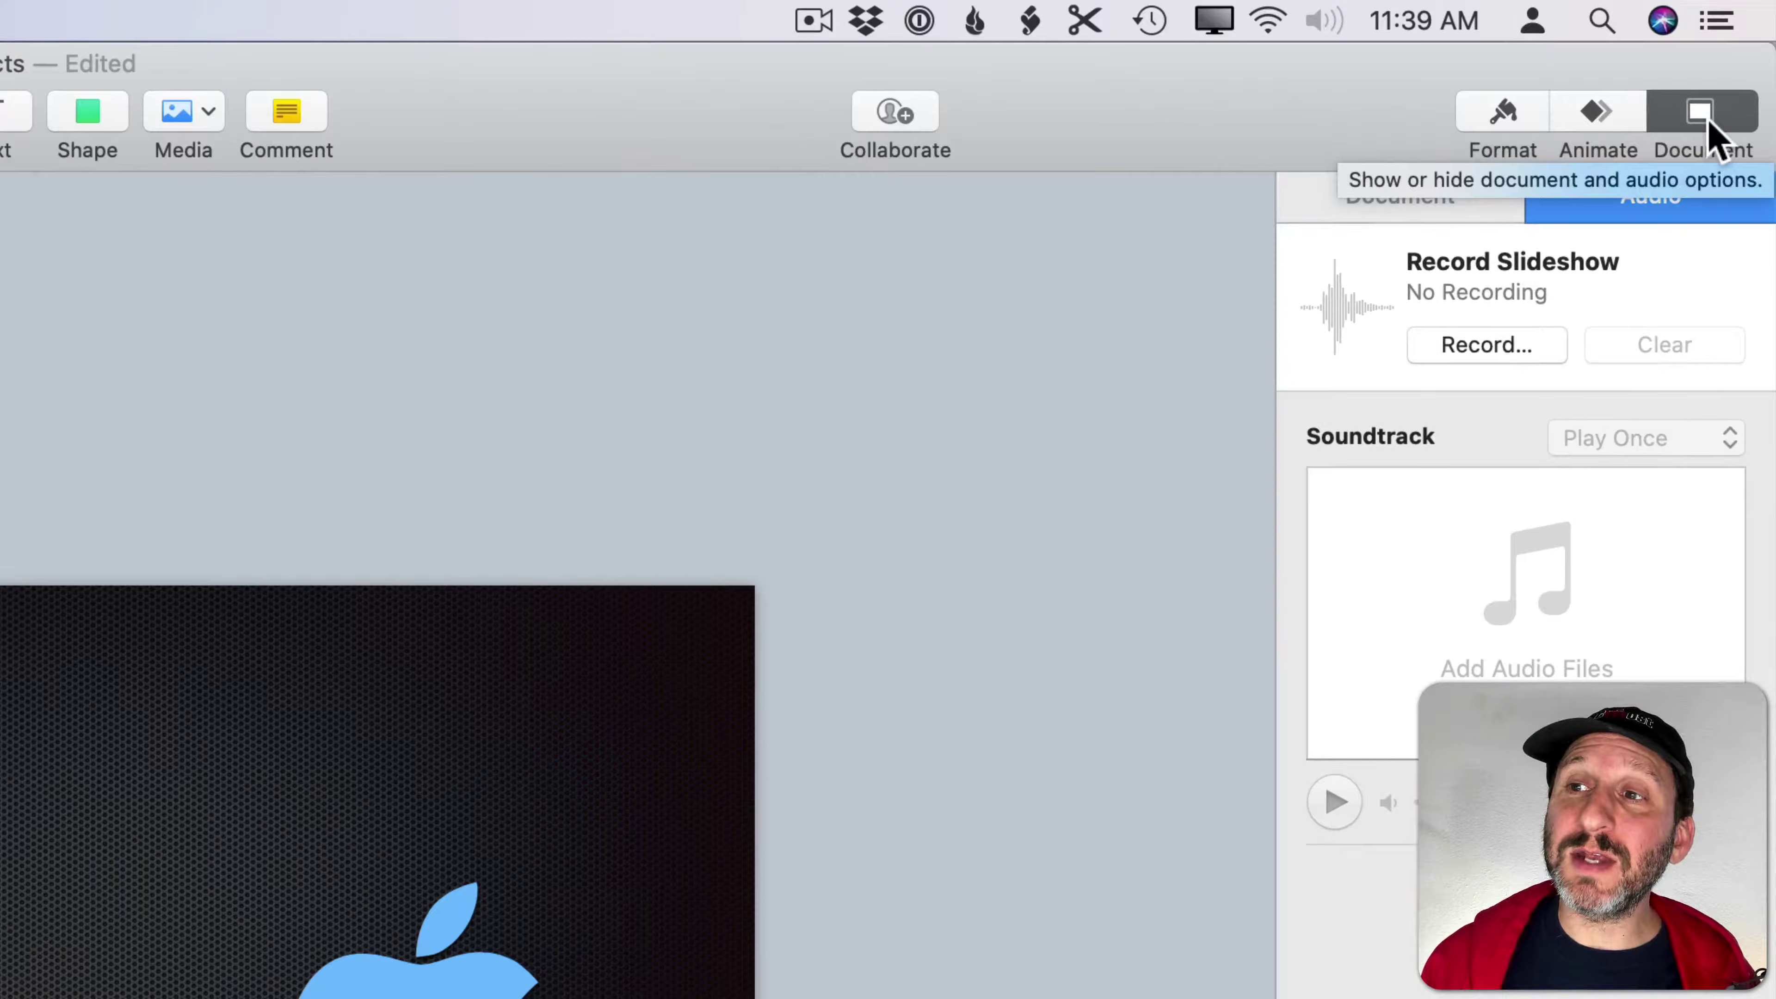
left_click(1651, 209)
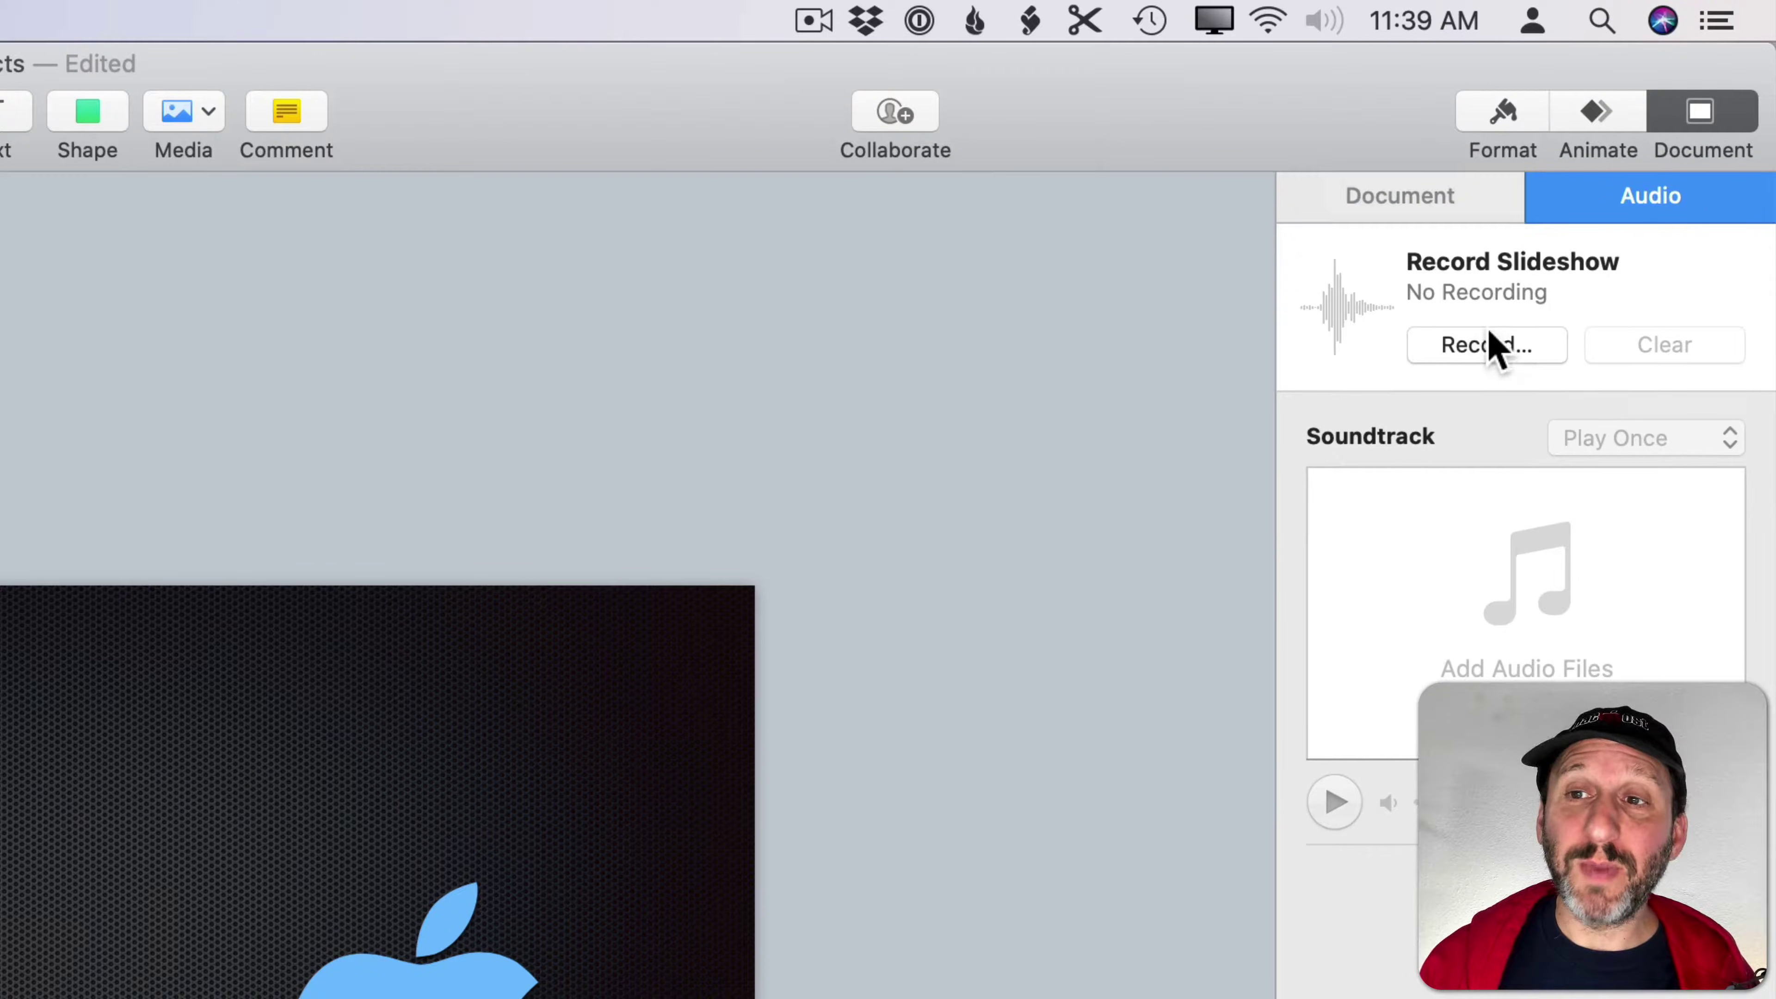
left_click(1494, 347)
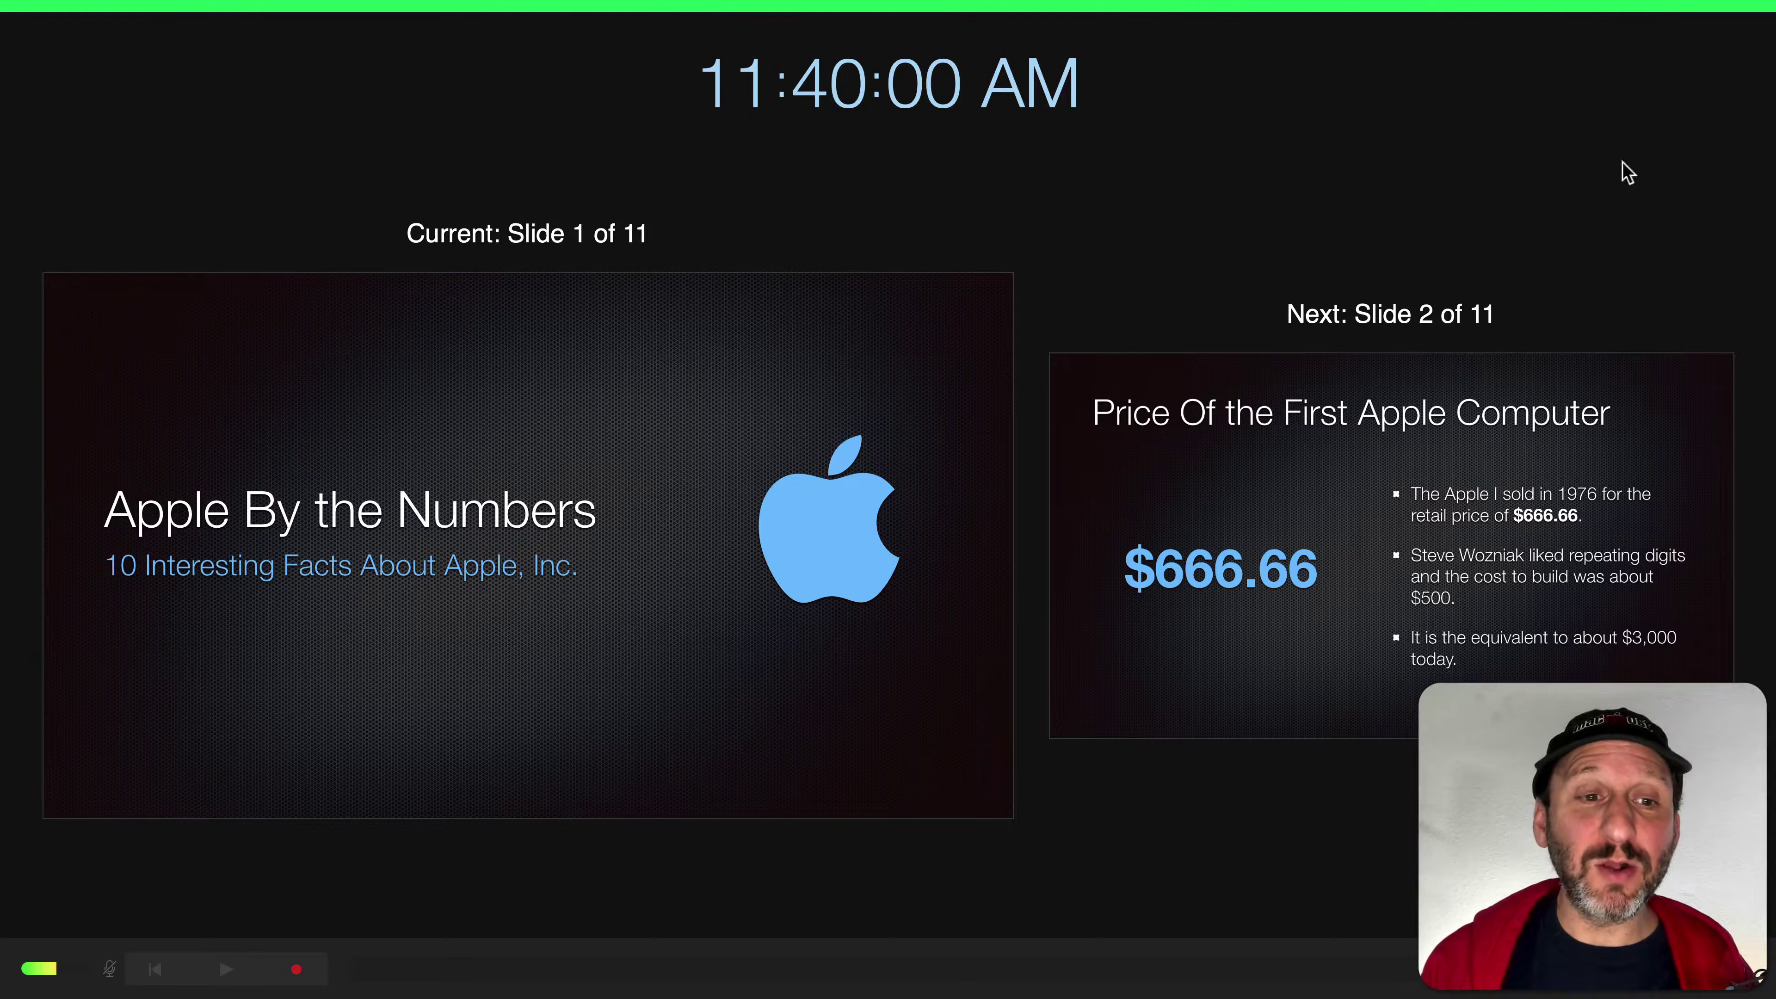
mouse_move(1142, 148)
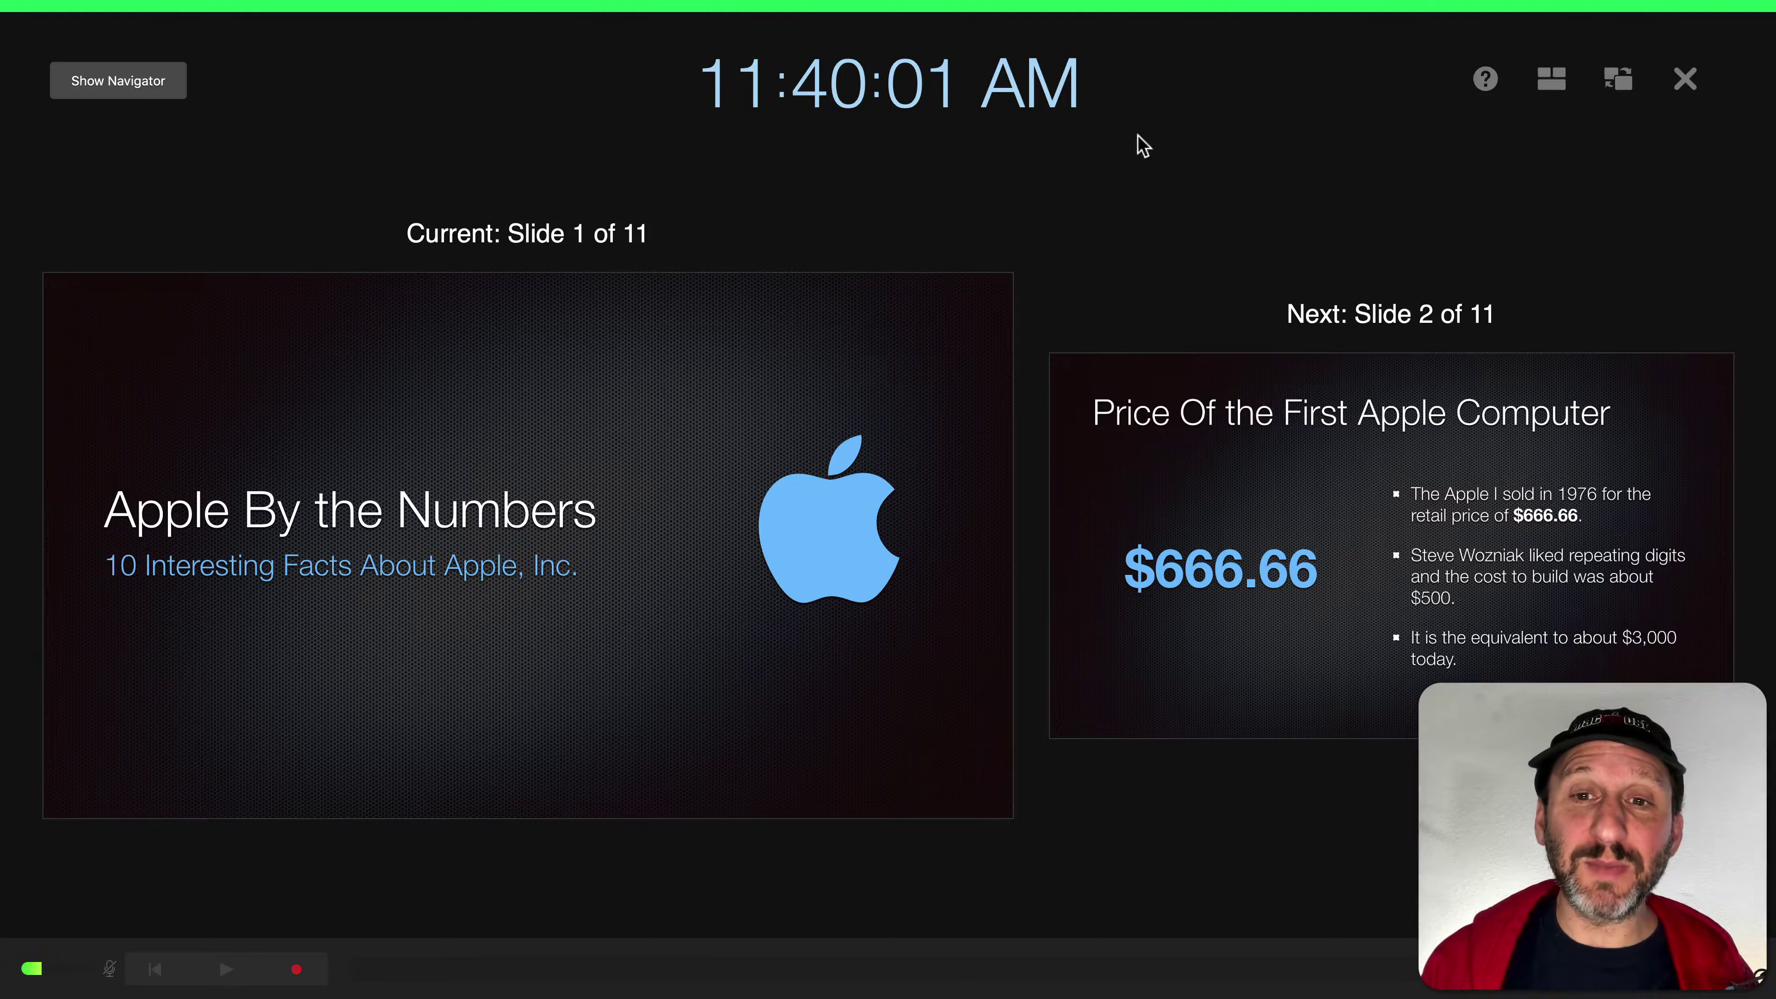
left_click(1554, 81)
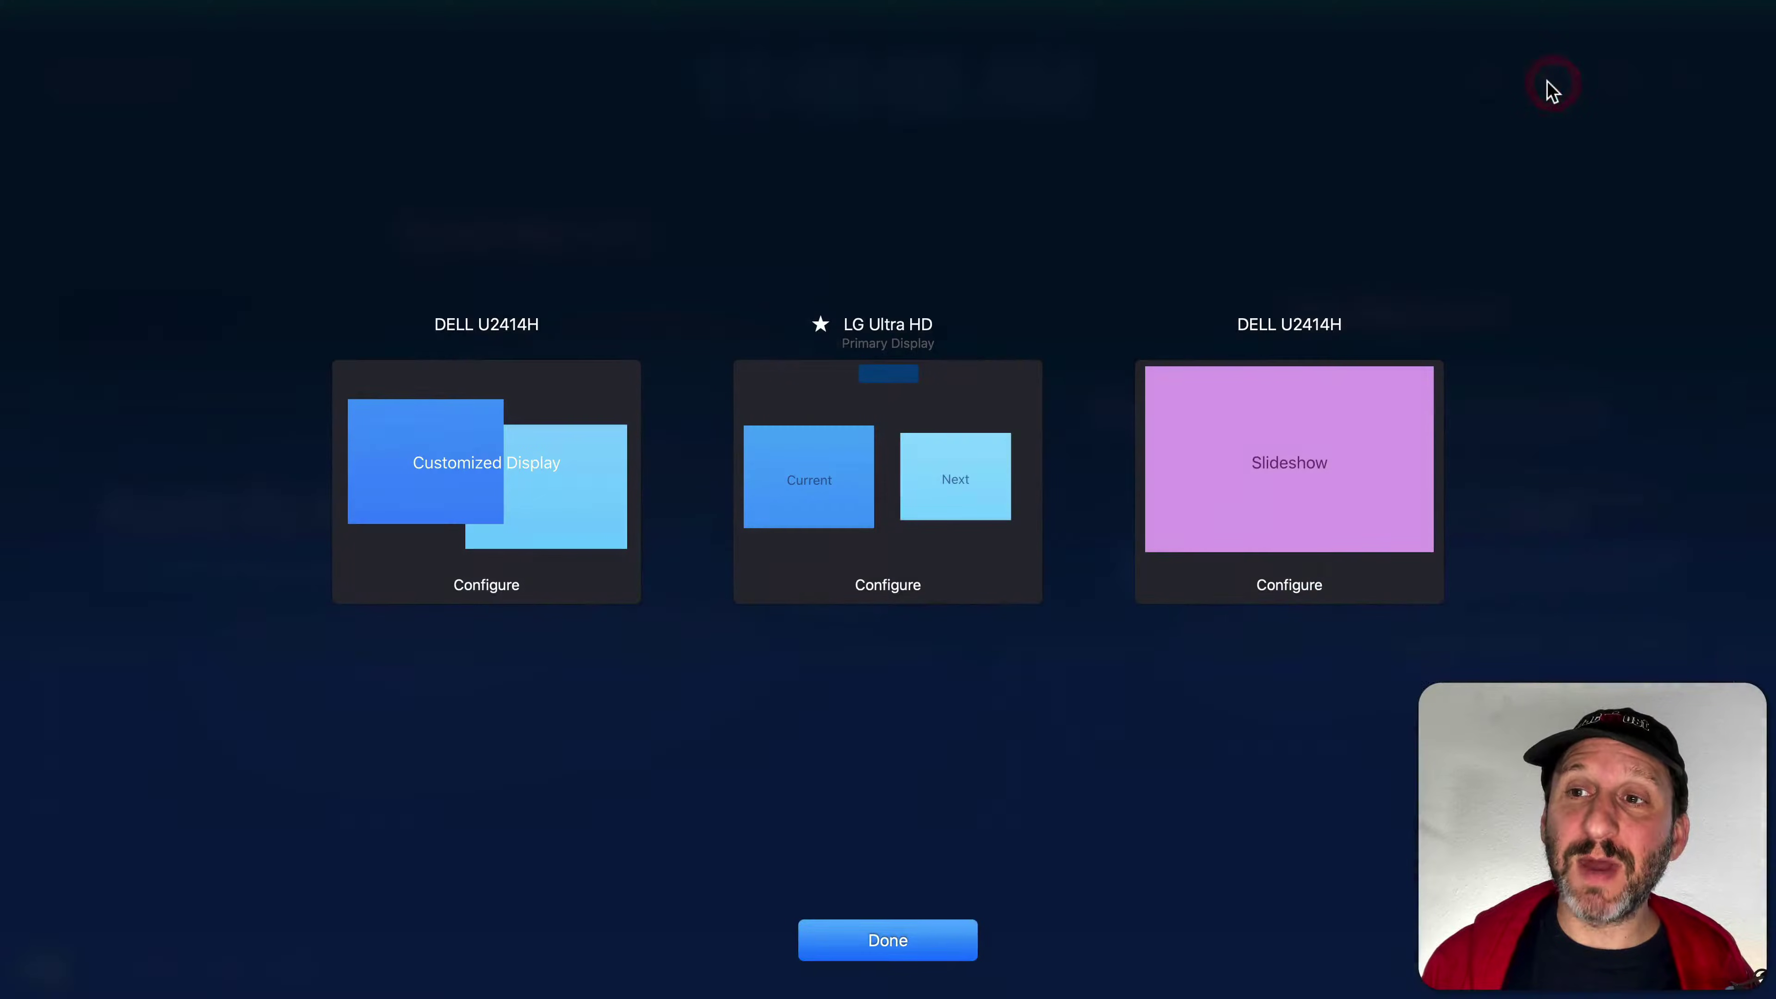
left_click(940, 940)
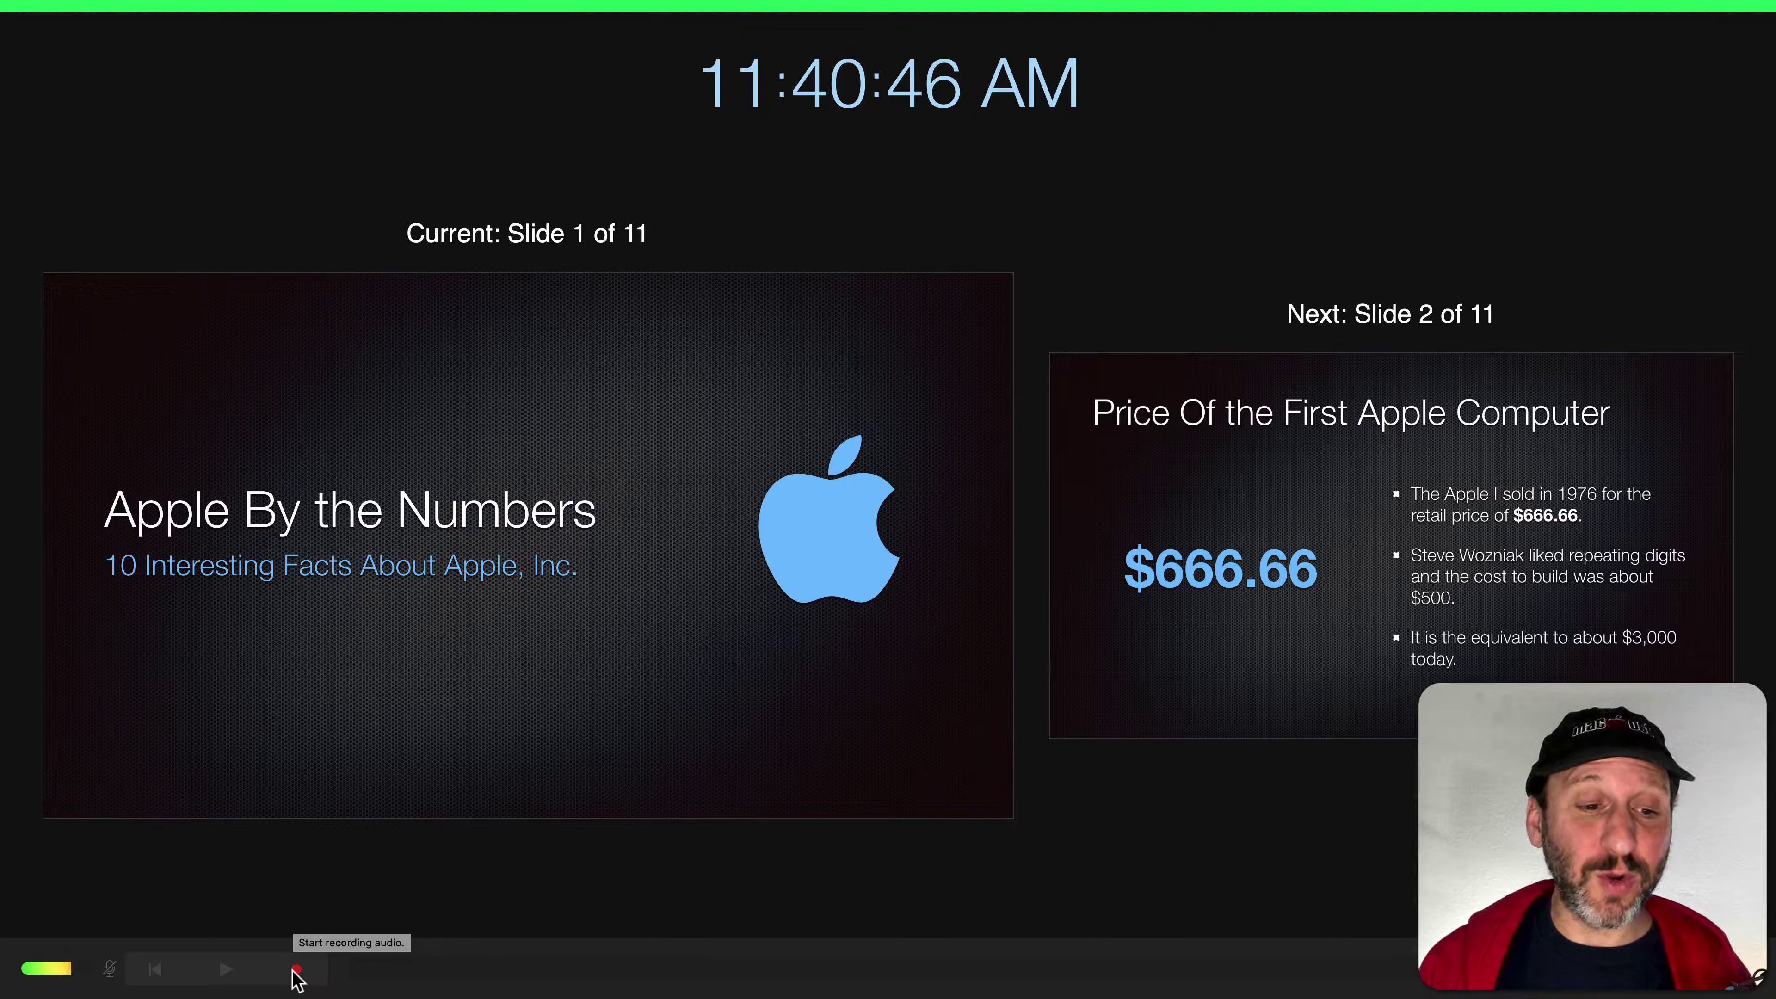
Start recording narration and advance from the title slide to slide 2.
left_click(295, 971)
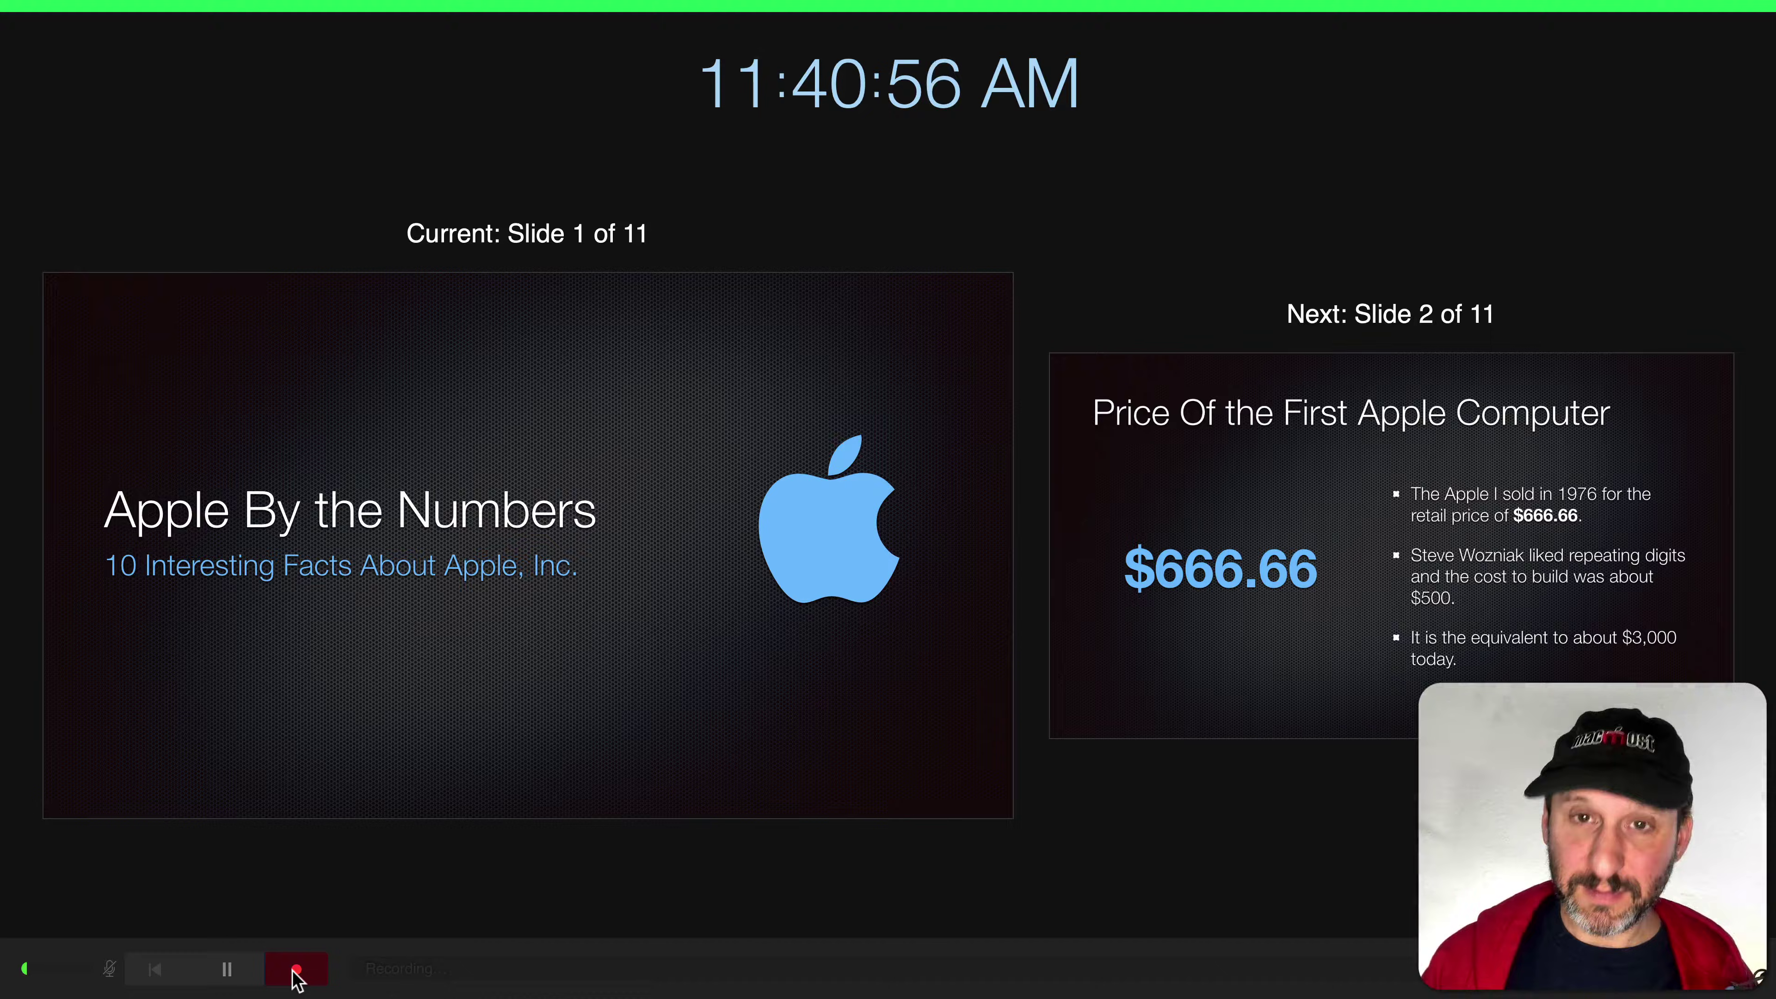
key("Right")
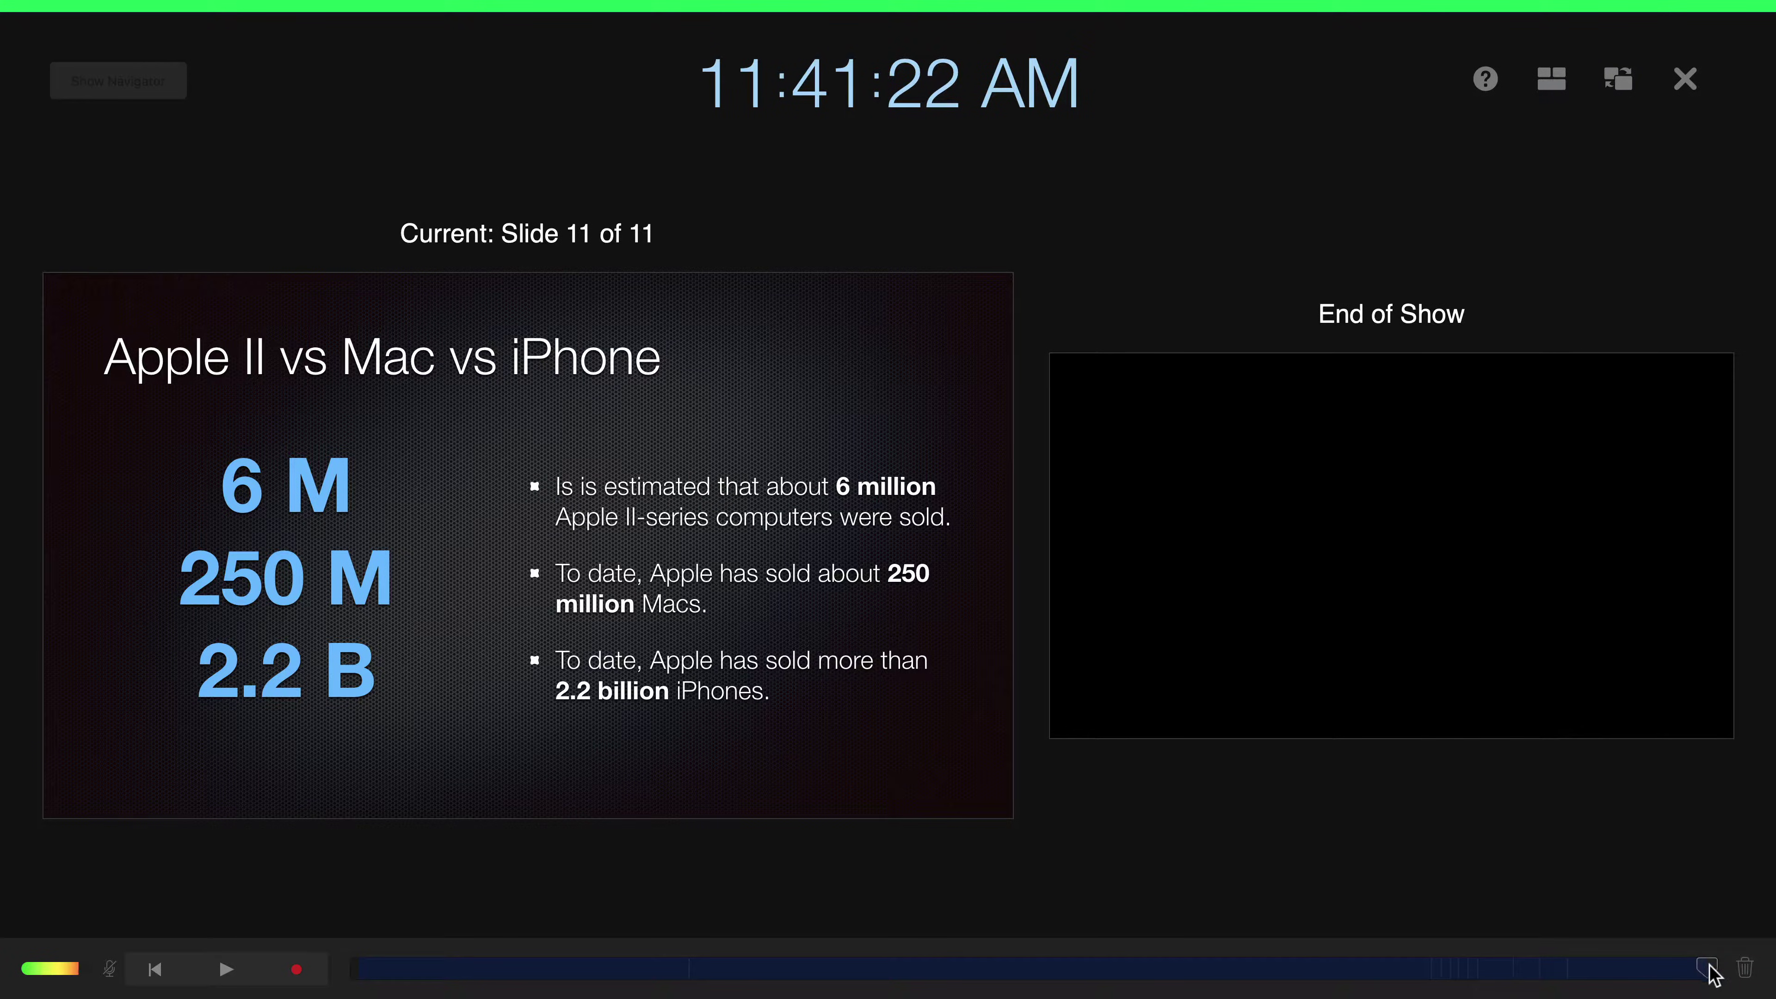
Play back the recorded narration around slides 1 and 2, then leave the recording screen.
left_click_drag(1715, 974, 466, 983)
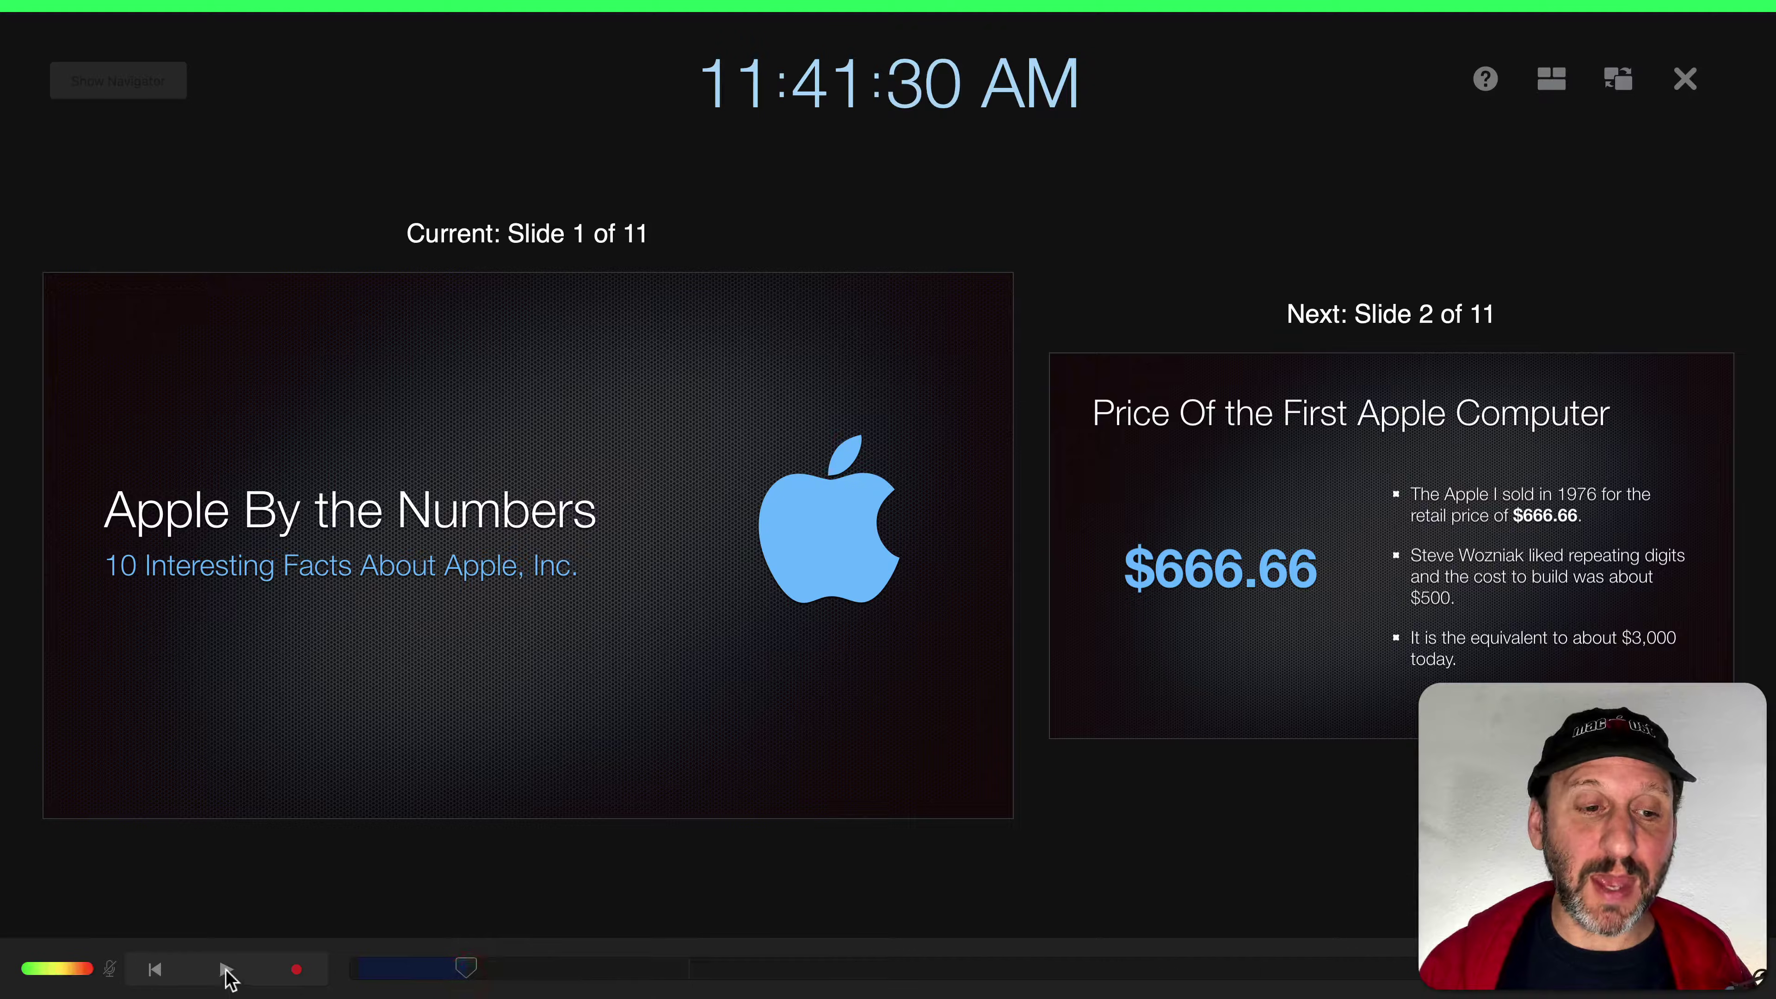
left_click(227, 971)
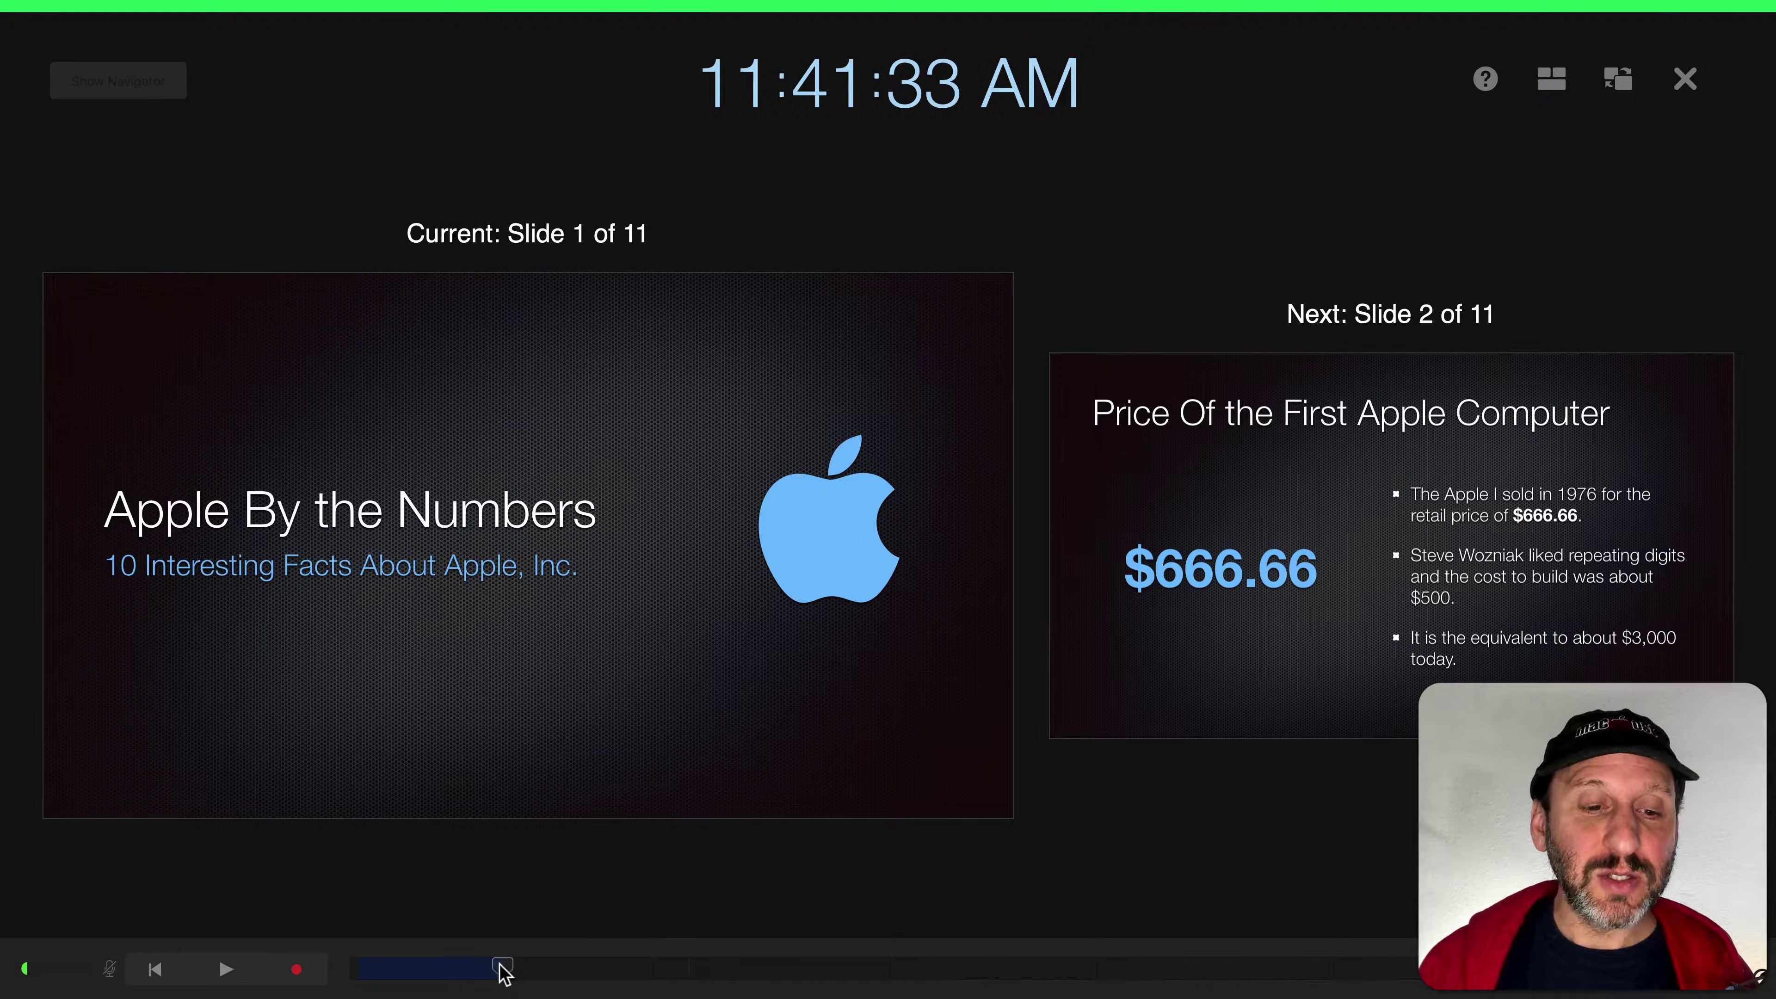
left_click_drag(504, 973, 921, 974)
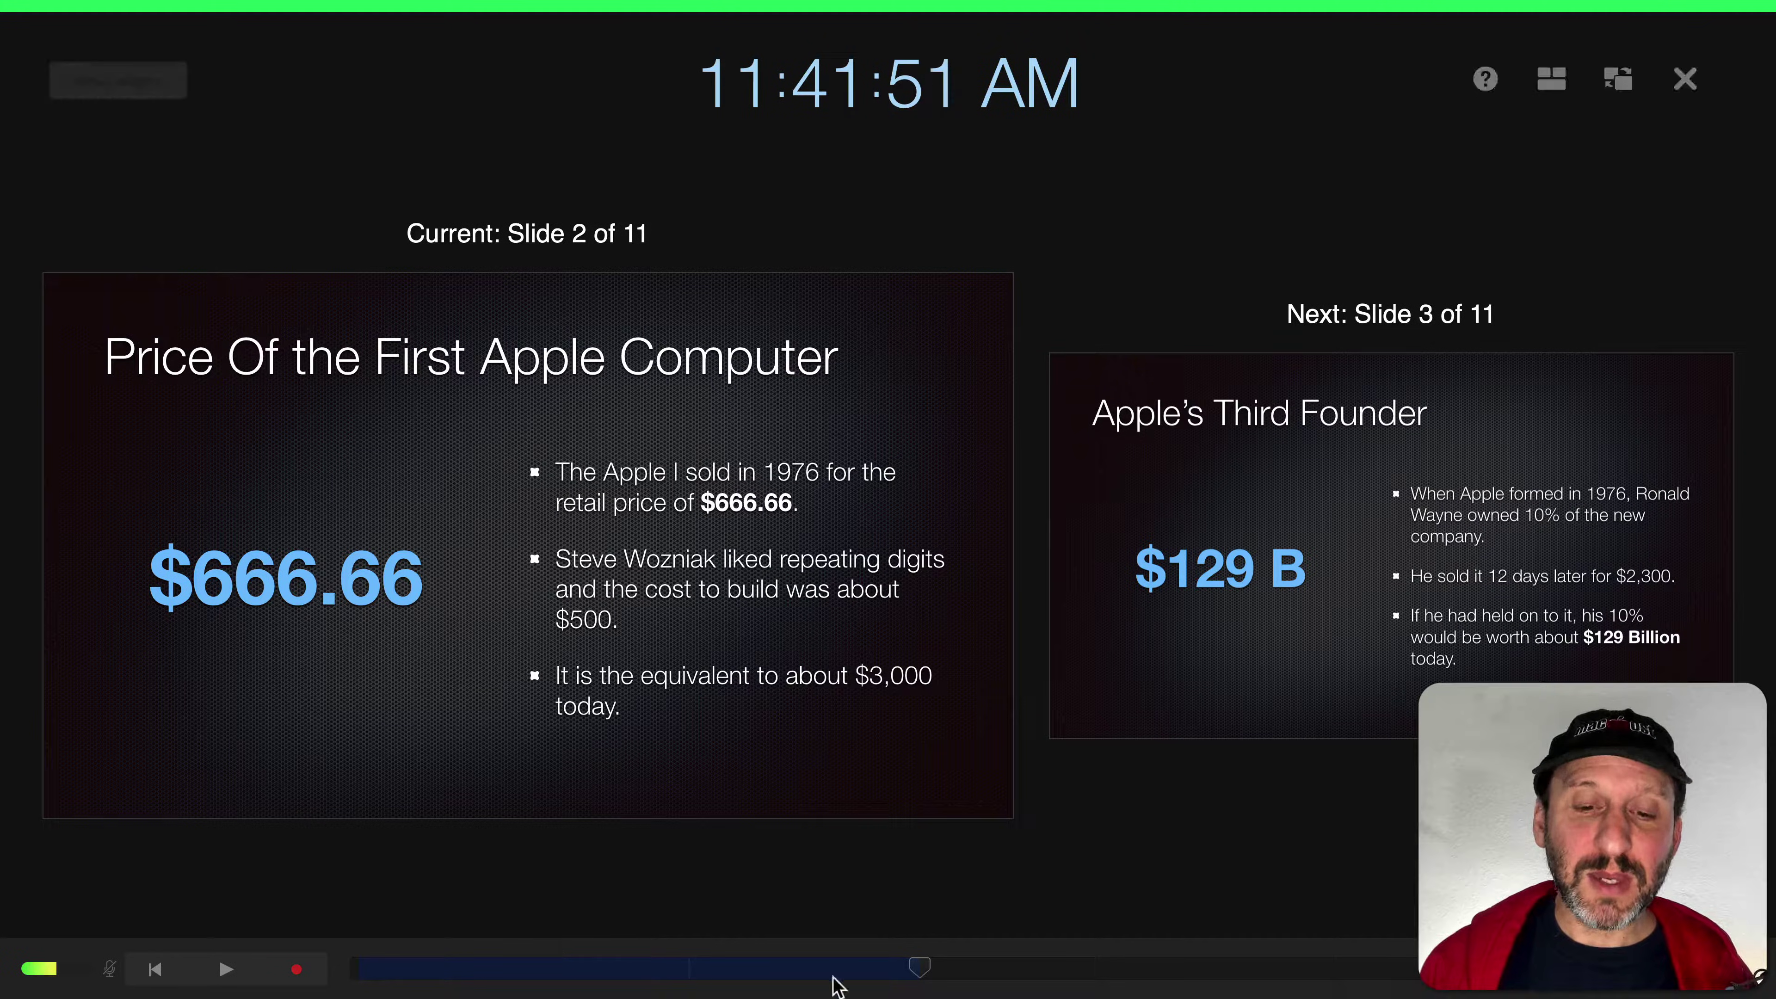
mouse_move(924, 971)
left_mouse_down()
mouse_move(1083, 976)
mouse_move(947, 973)
left_mouse_up()
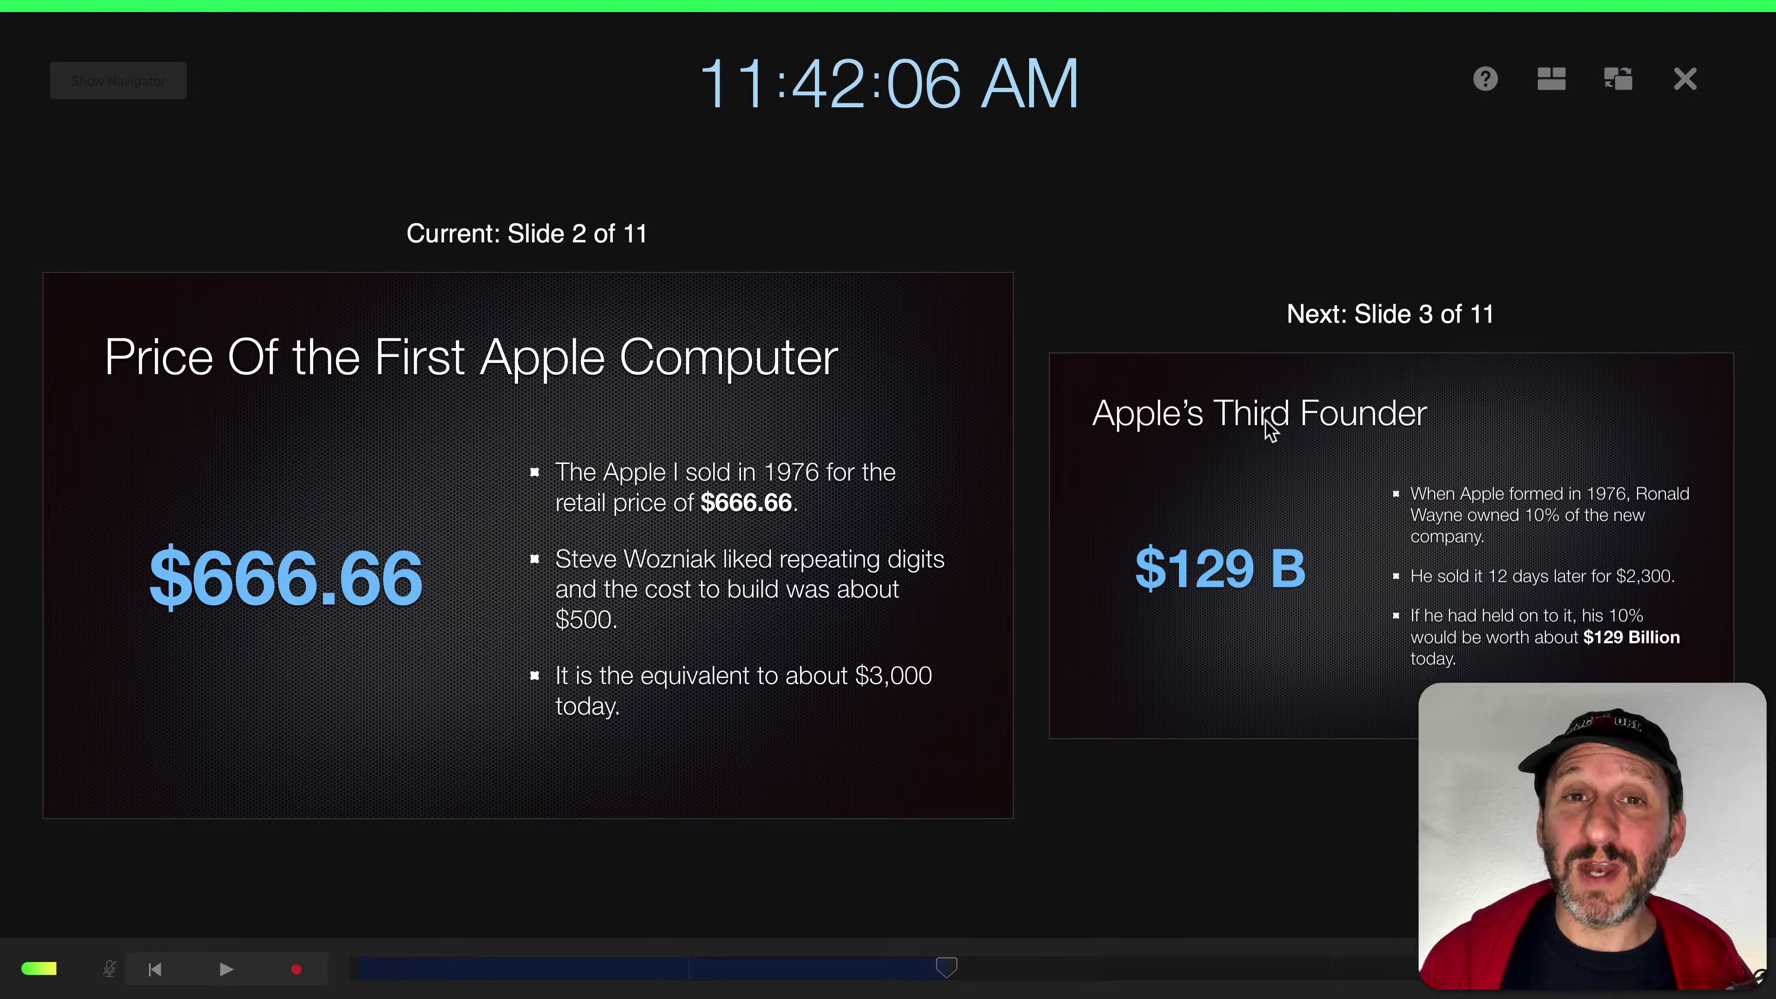
left_click(1685, 78)
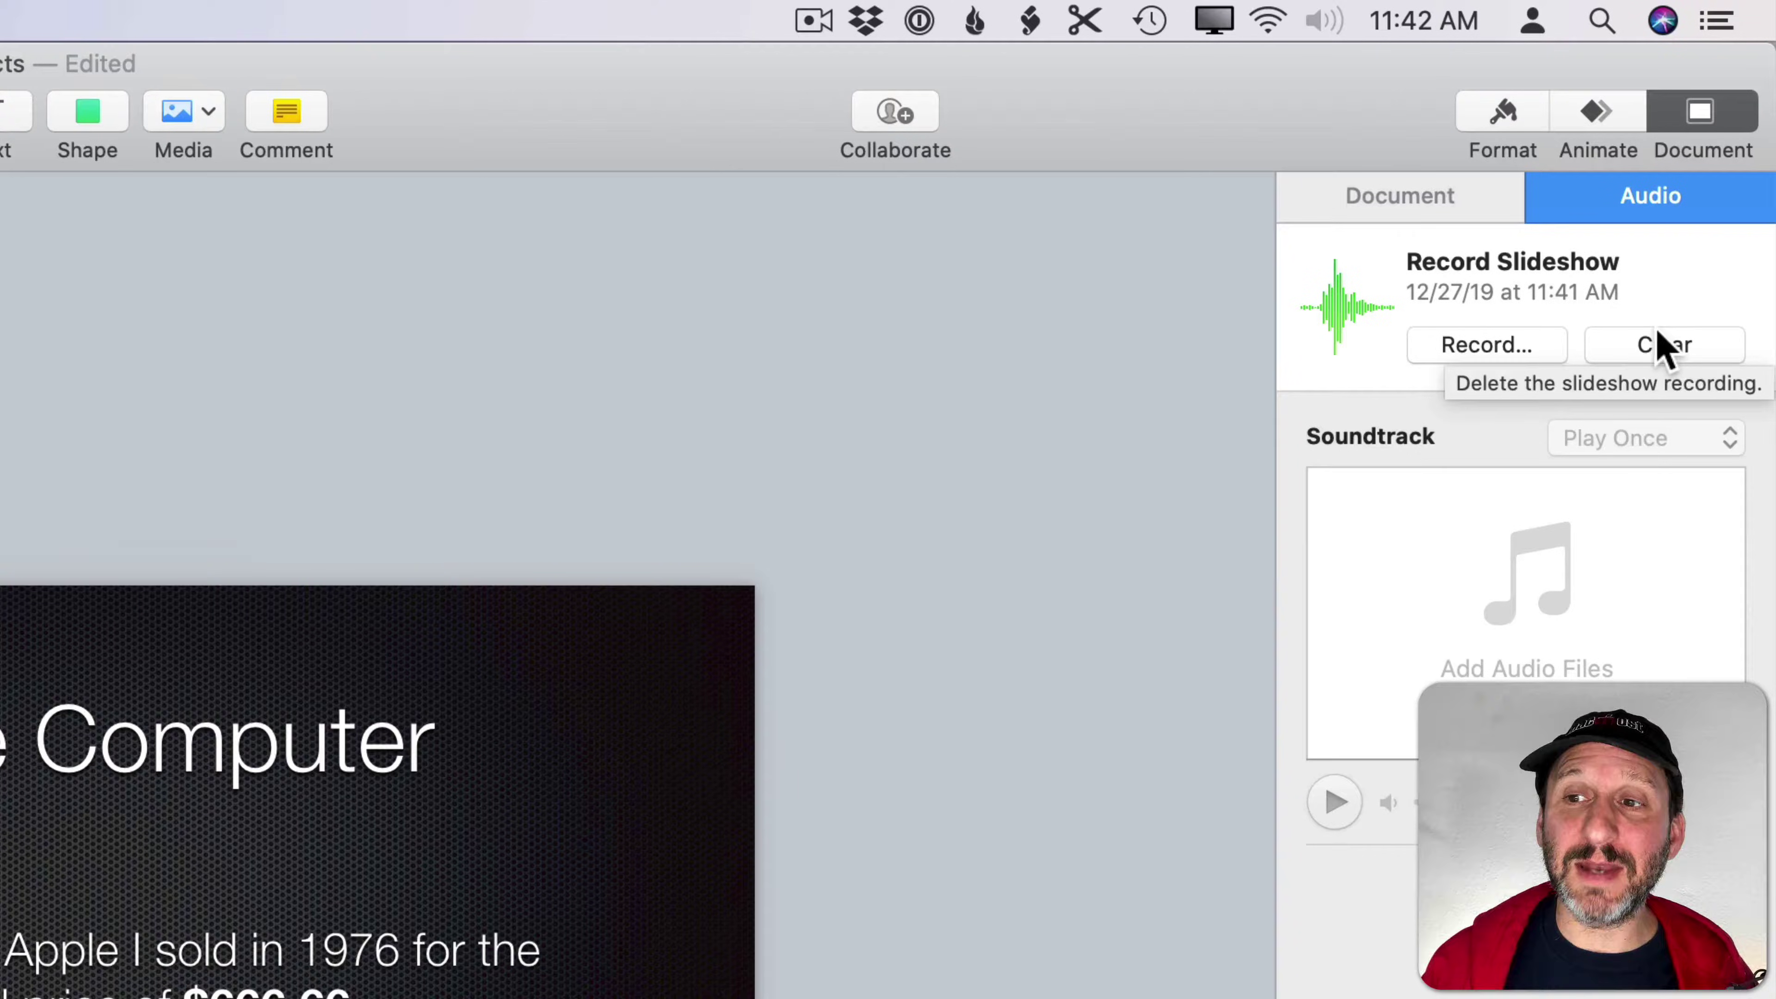
left_click(1481, 349)
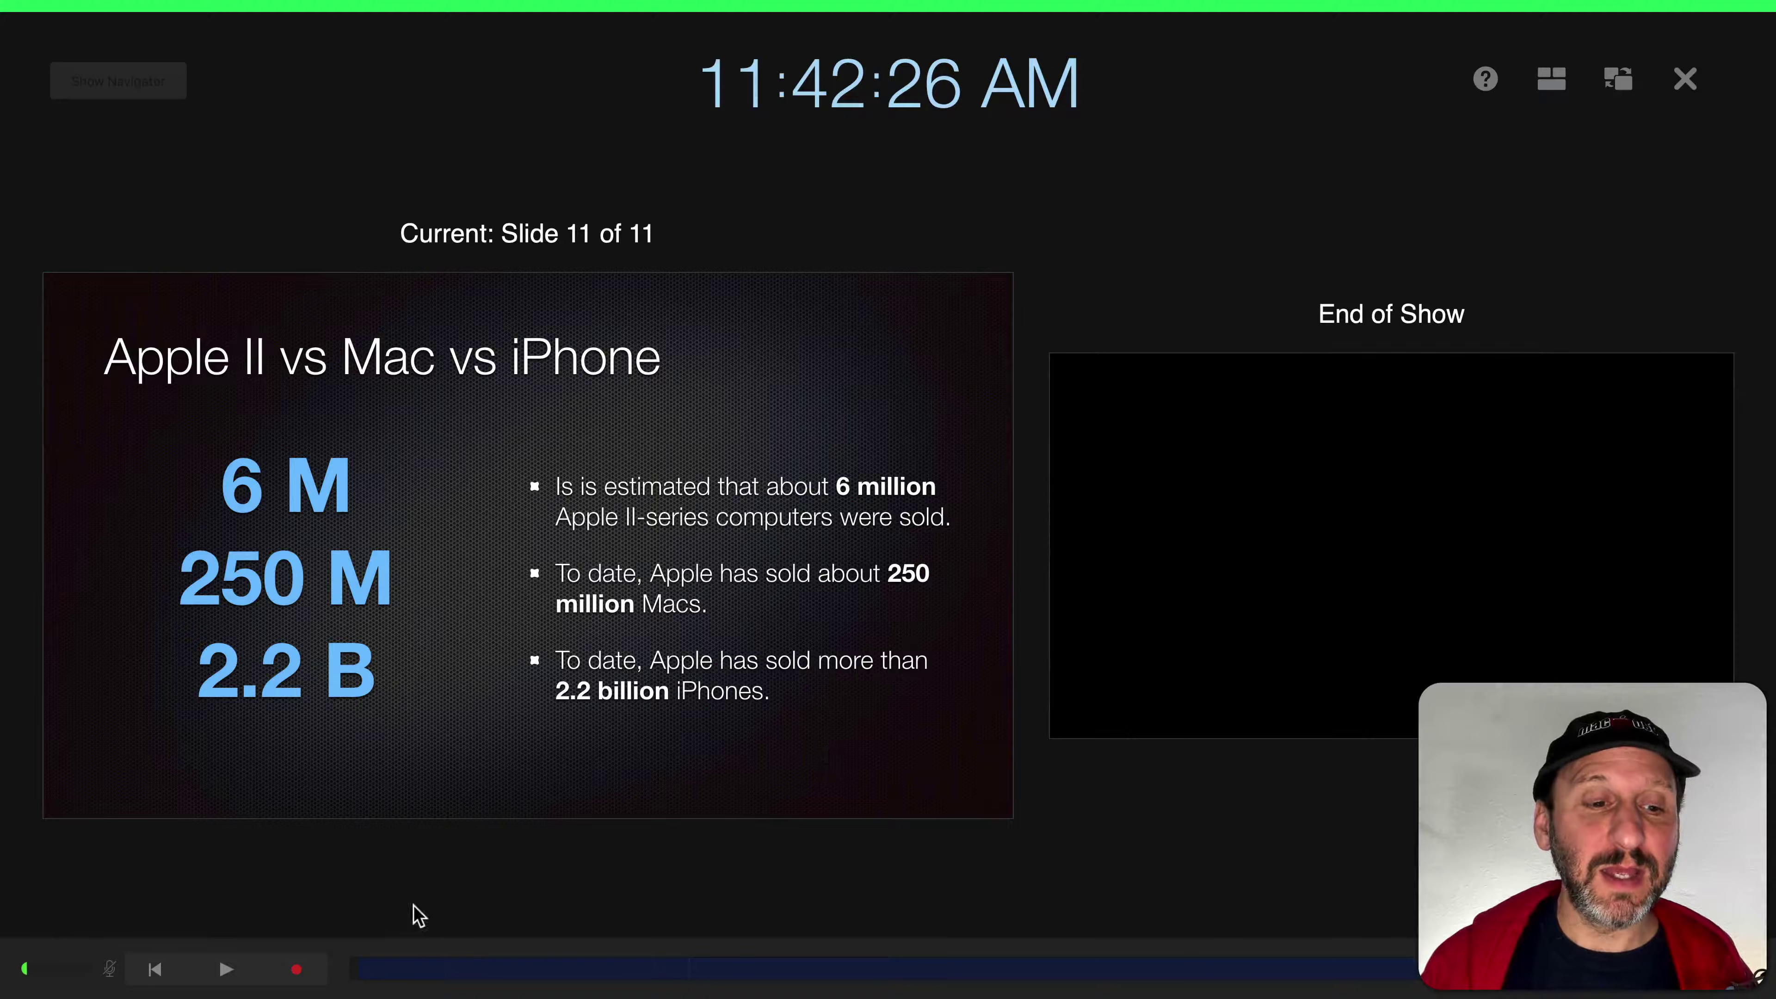
left_click_drag(1427, 938, 980, 936)
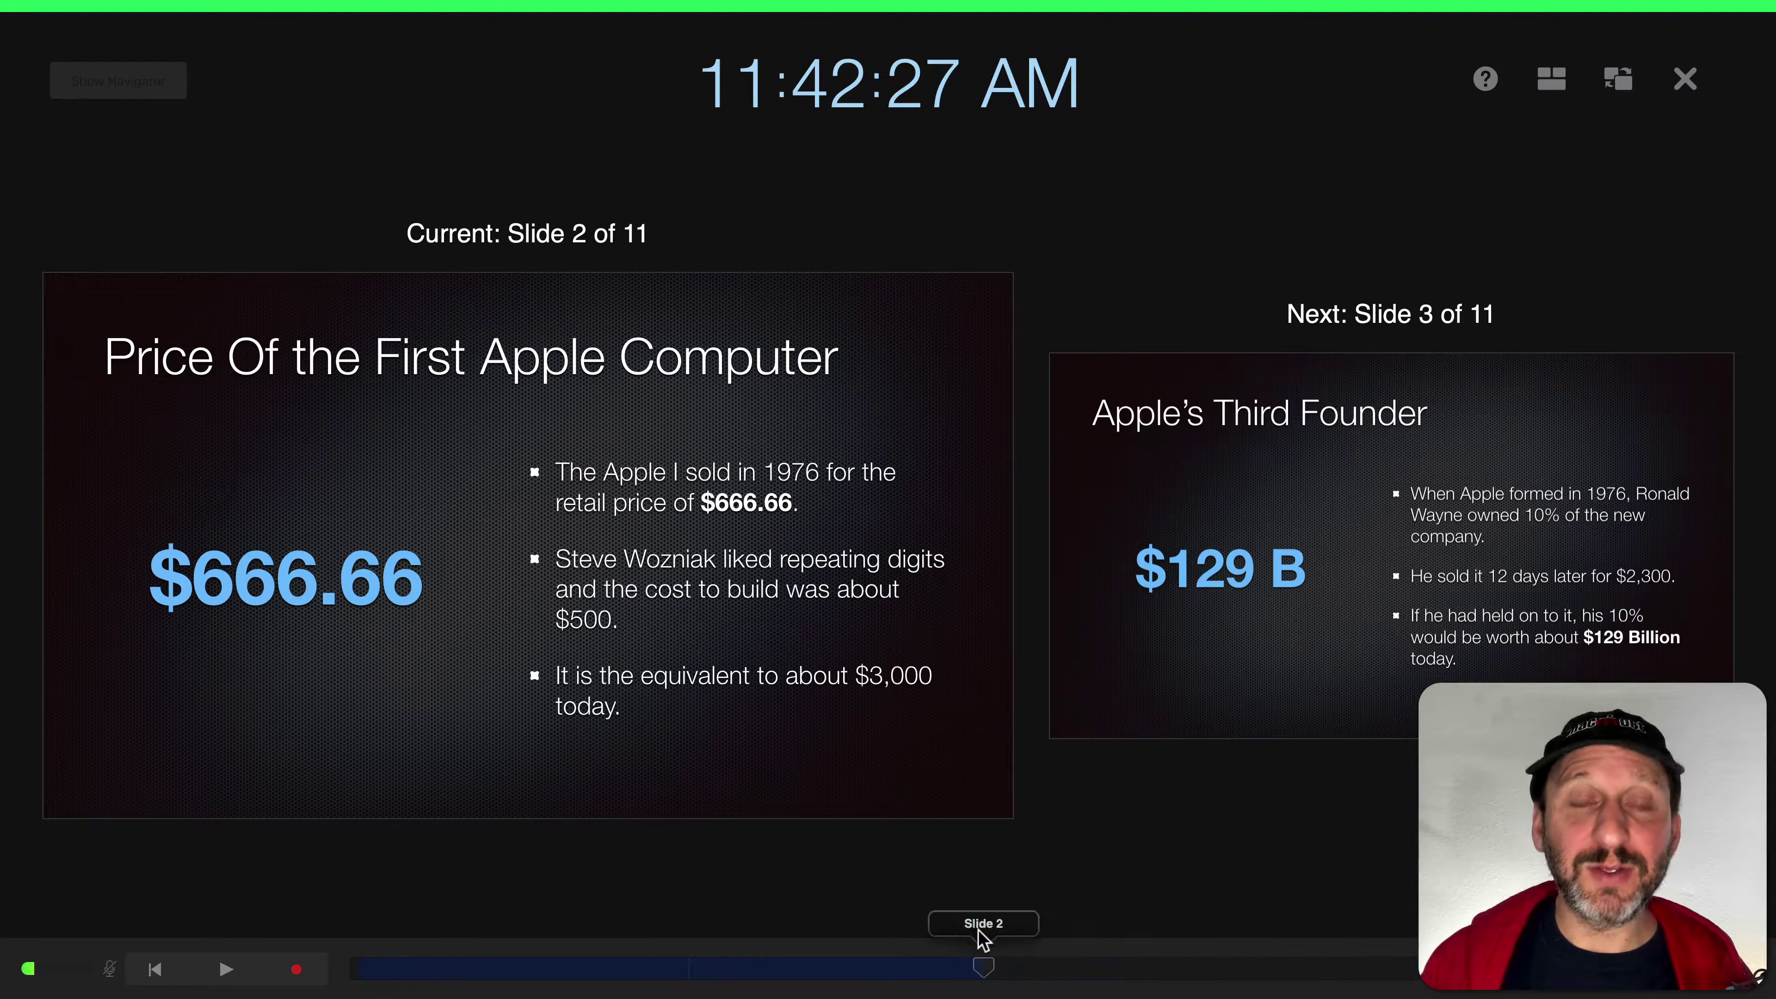
key("Escape")
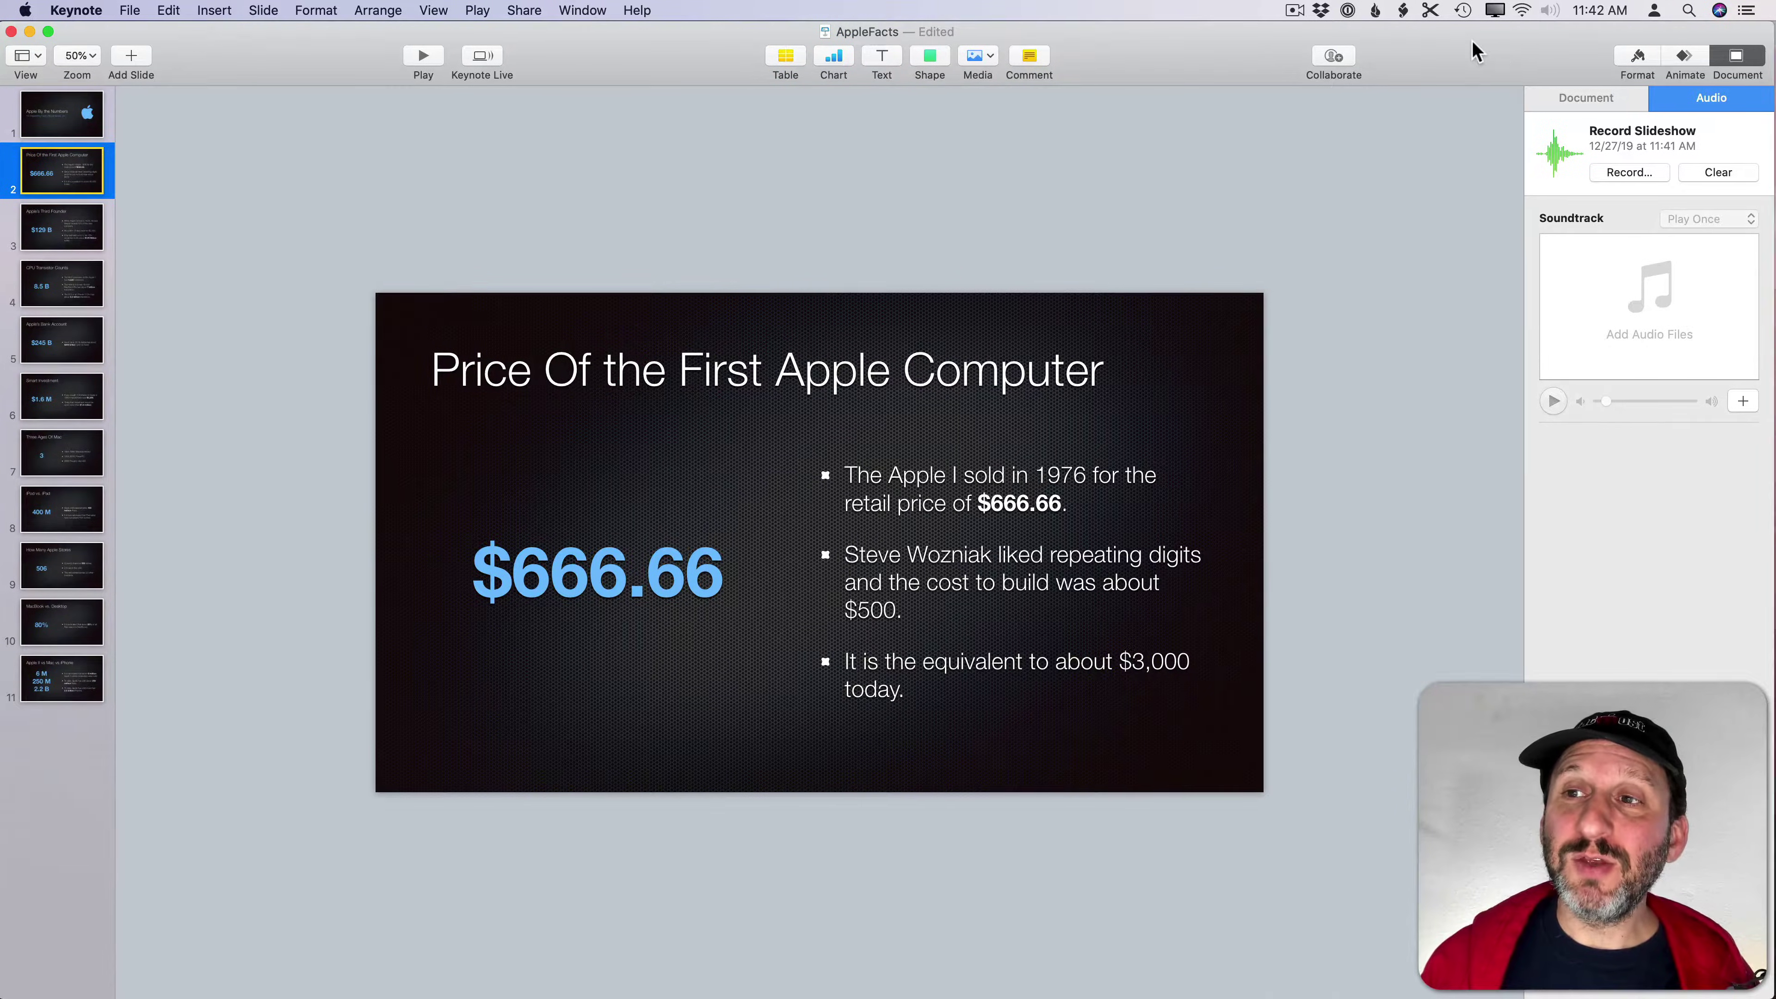
Add the desktop electronic_49 mp3 as the soundtrack and lower its volume near minimum.
left_click_drag(1472, 41, 1363, 41)
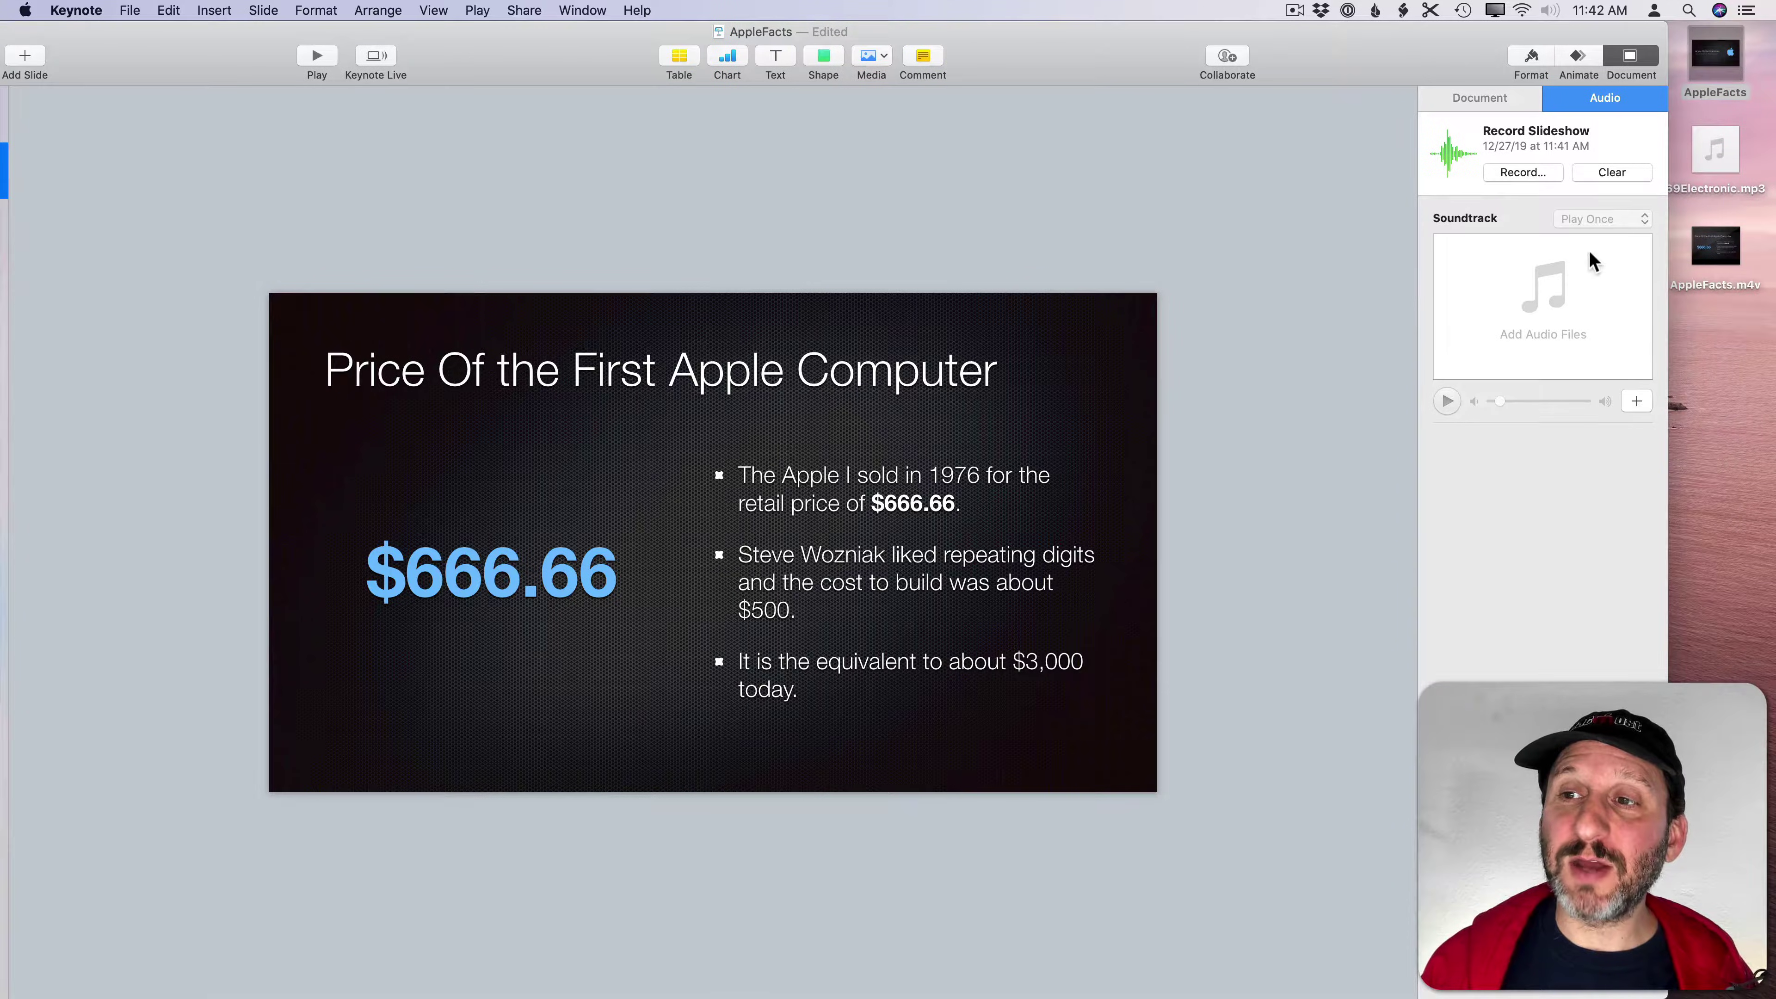
left_click_drag(1721, 160, 1561, 288)
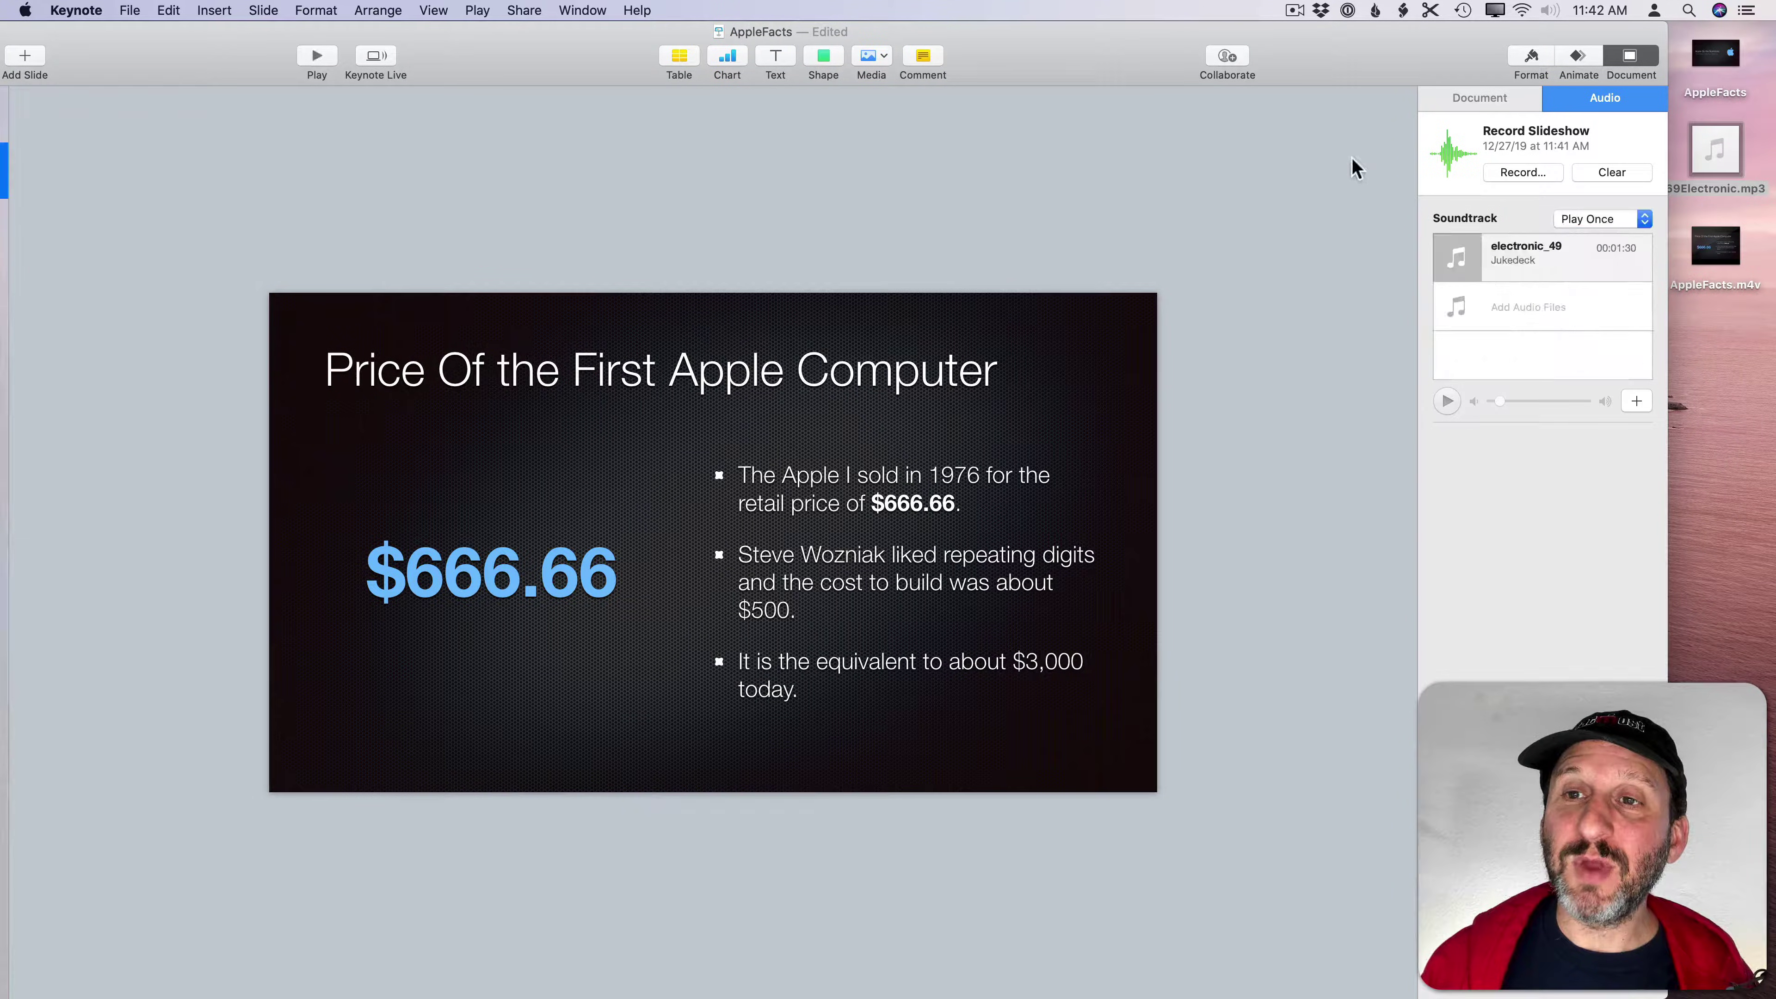
double_click(1345, 71)
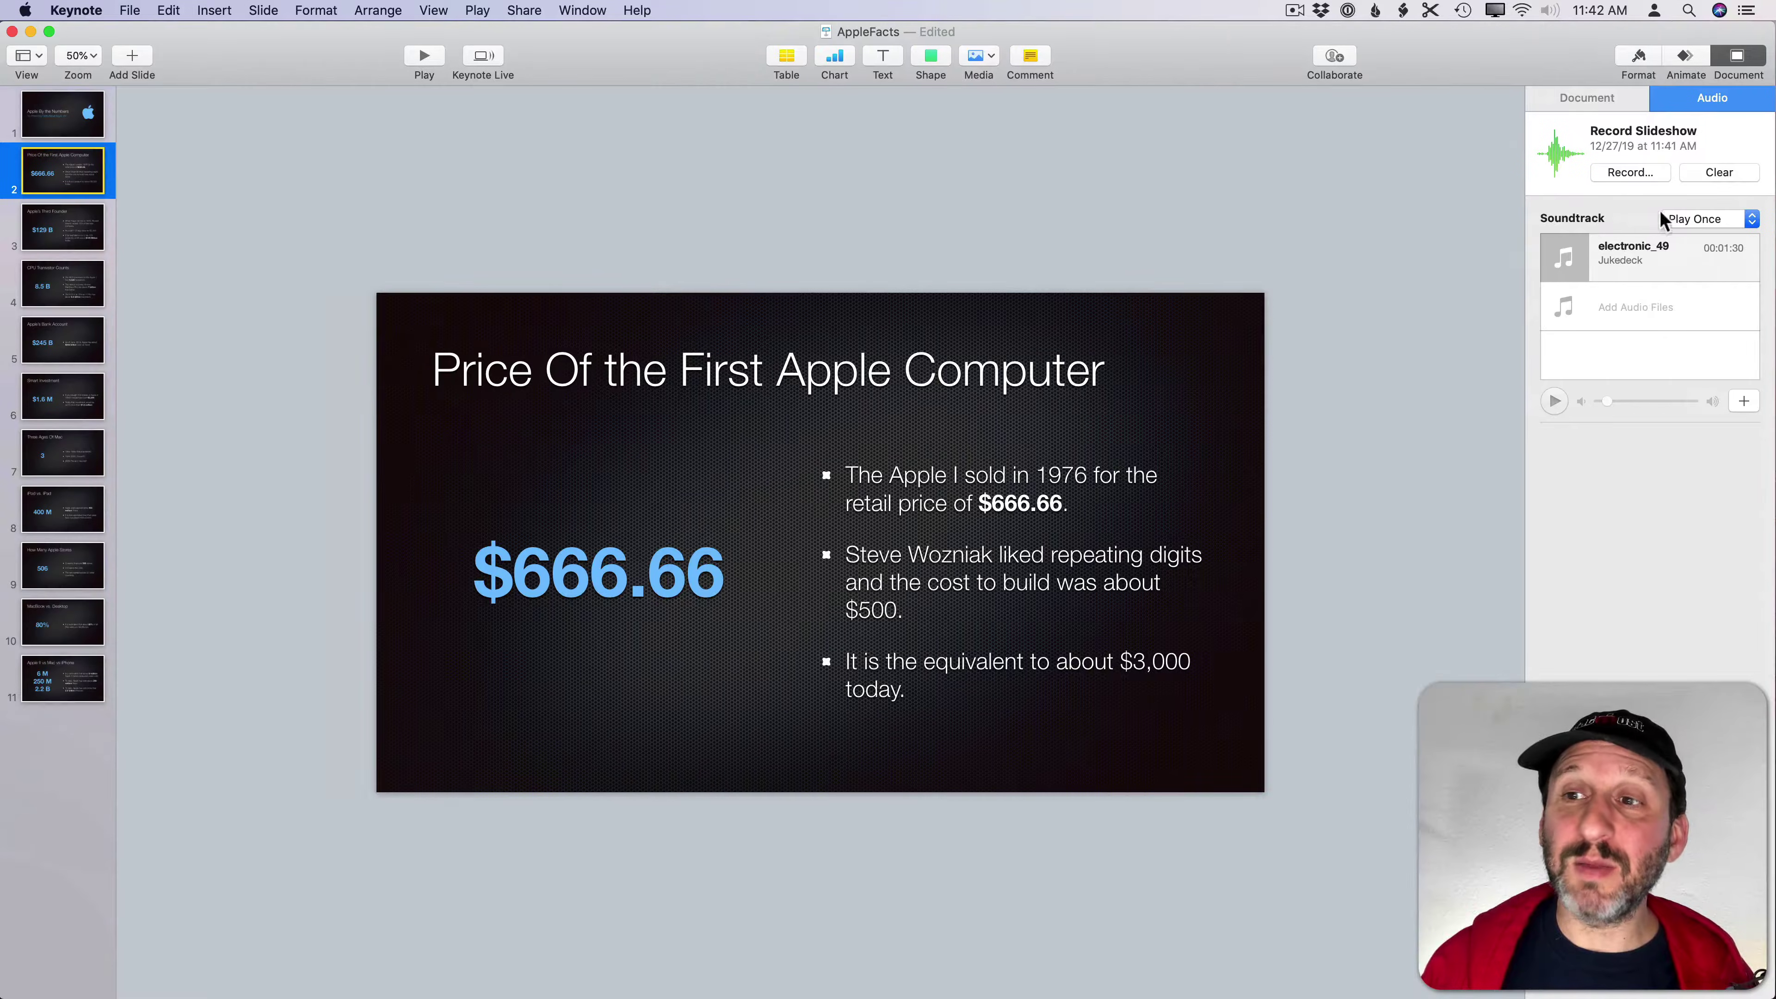
left_click(1659, 254)
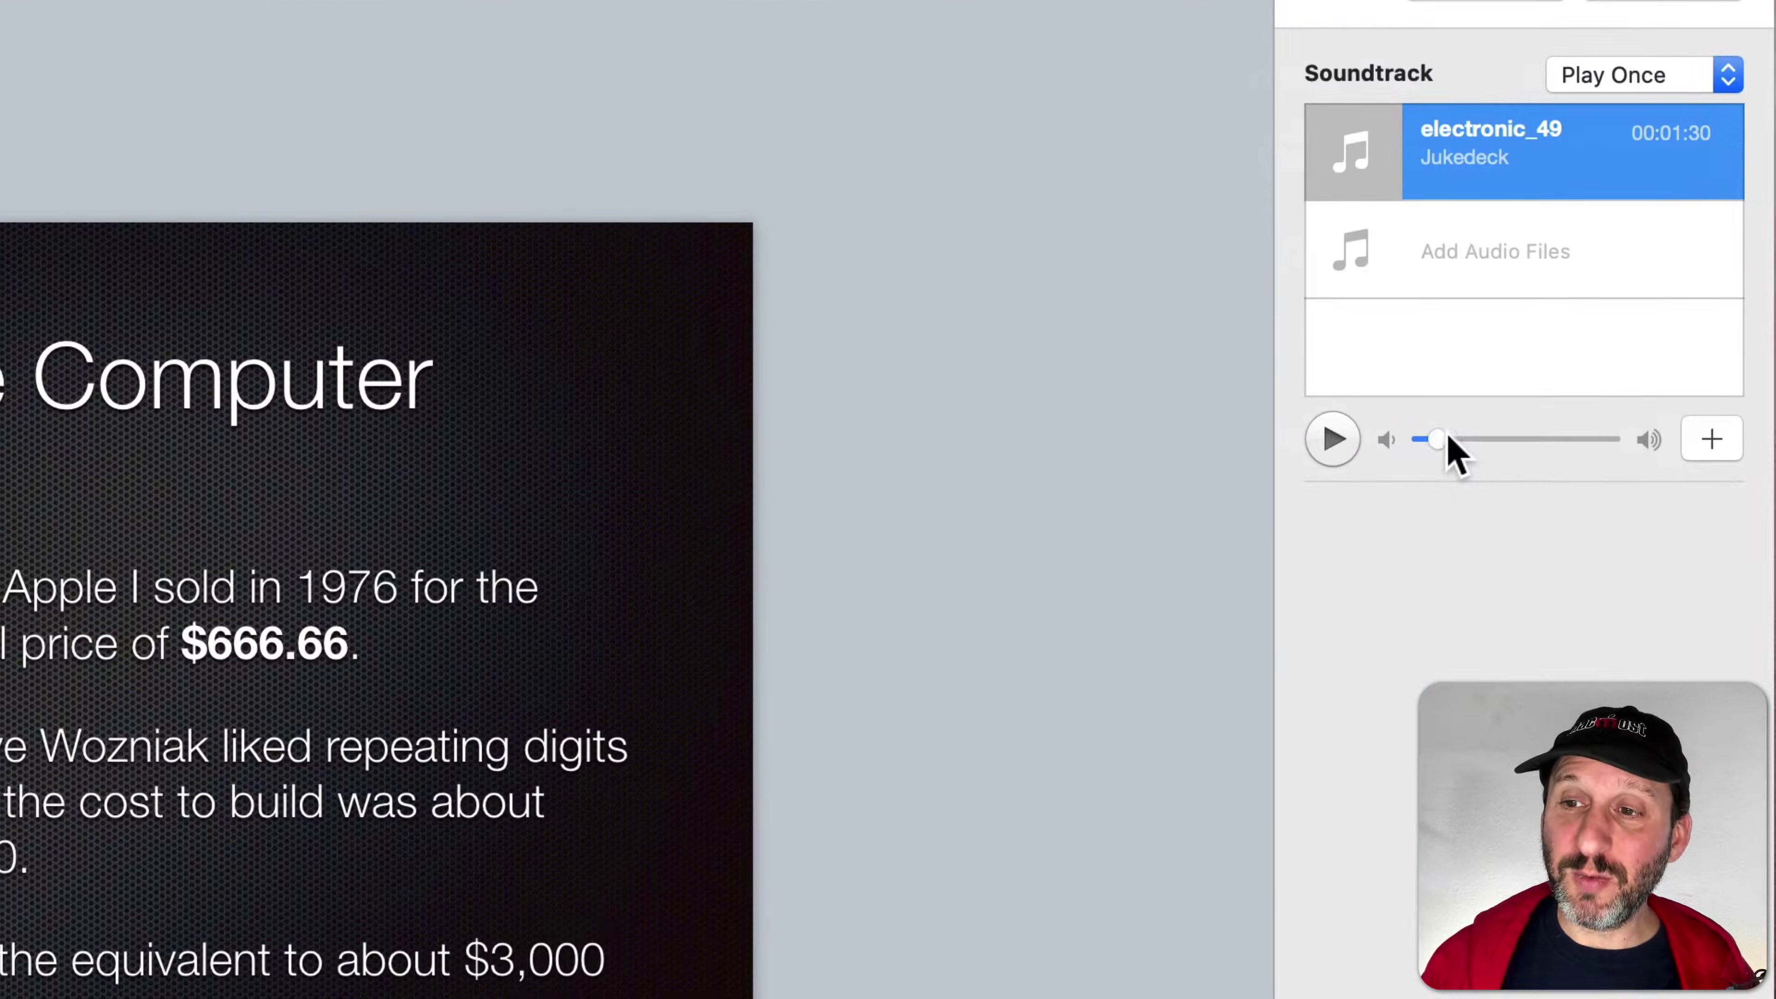
mouse_move(1611, 404)
left_mouse_down()
mouse_move(1667, 405)
mouse_move(1615, 404)
left_mouse_up()
left_click_drag(1459, 446, 1432, 446)
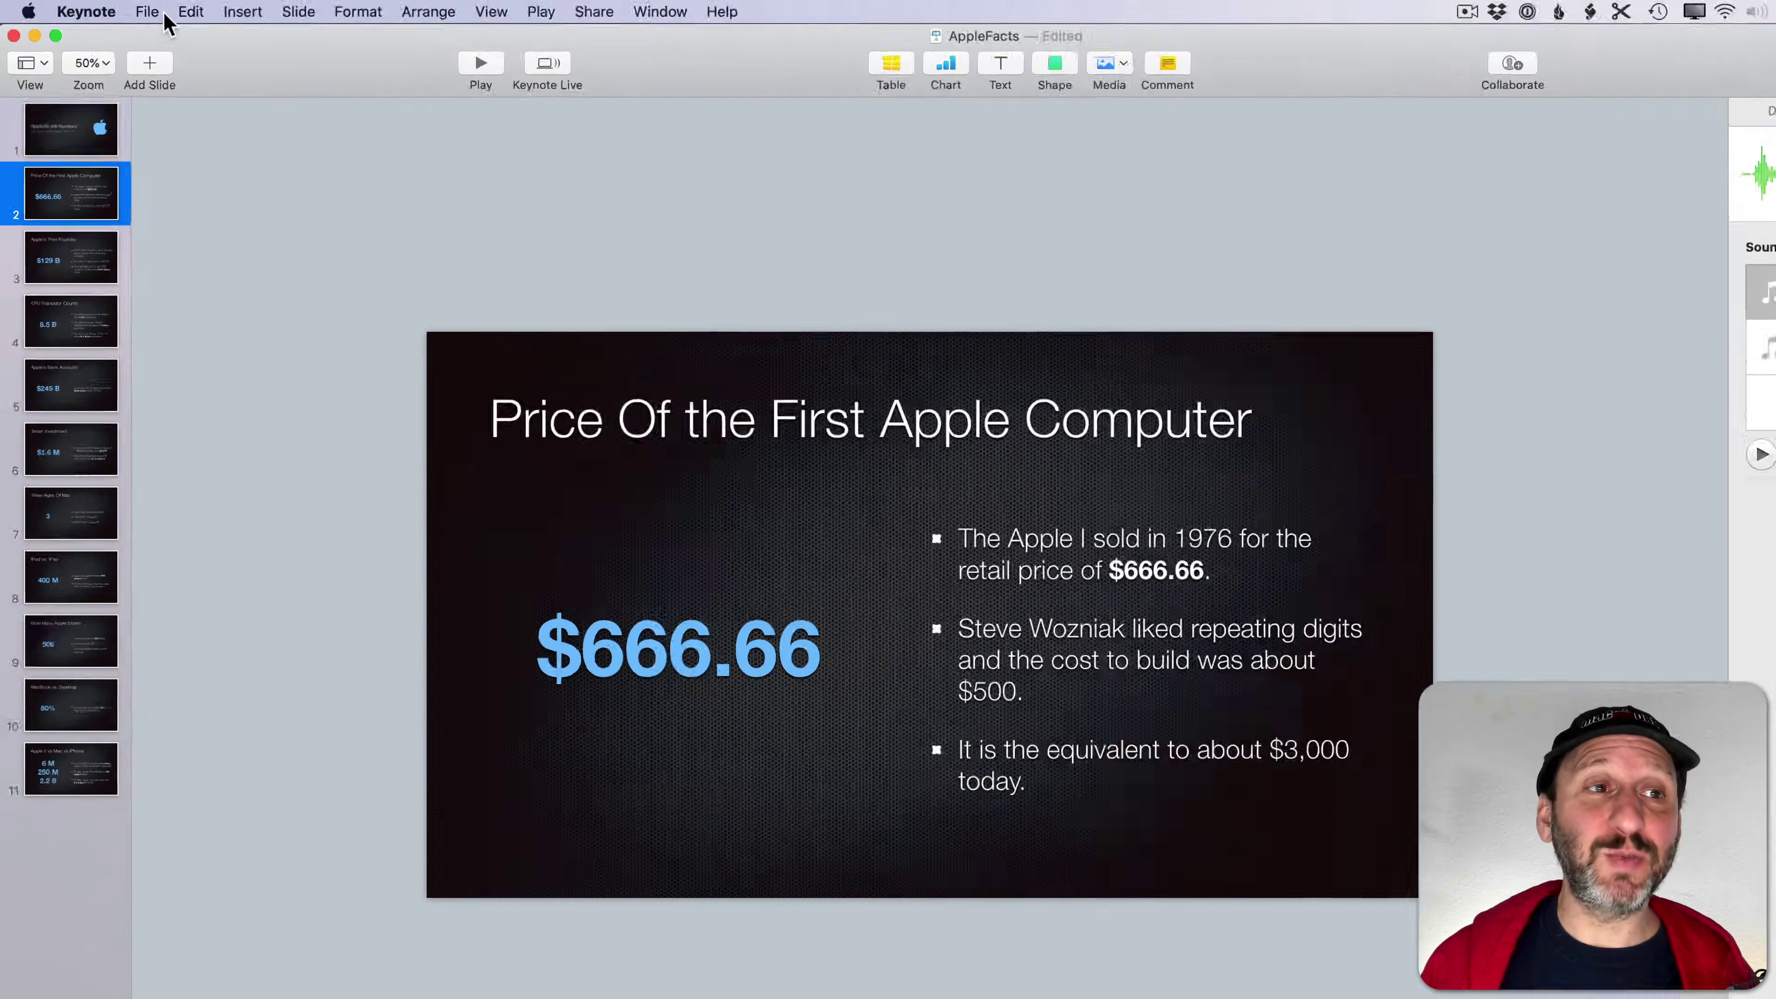
Export the deck as a 1080p movie with Slideshow Recording playback.
left_click(150, 13)
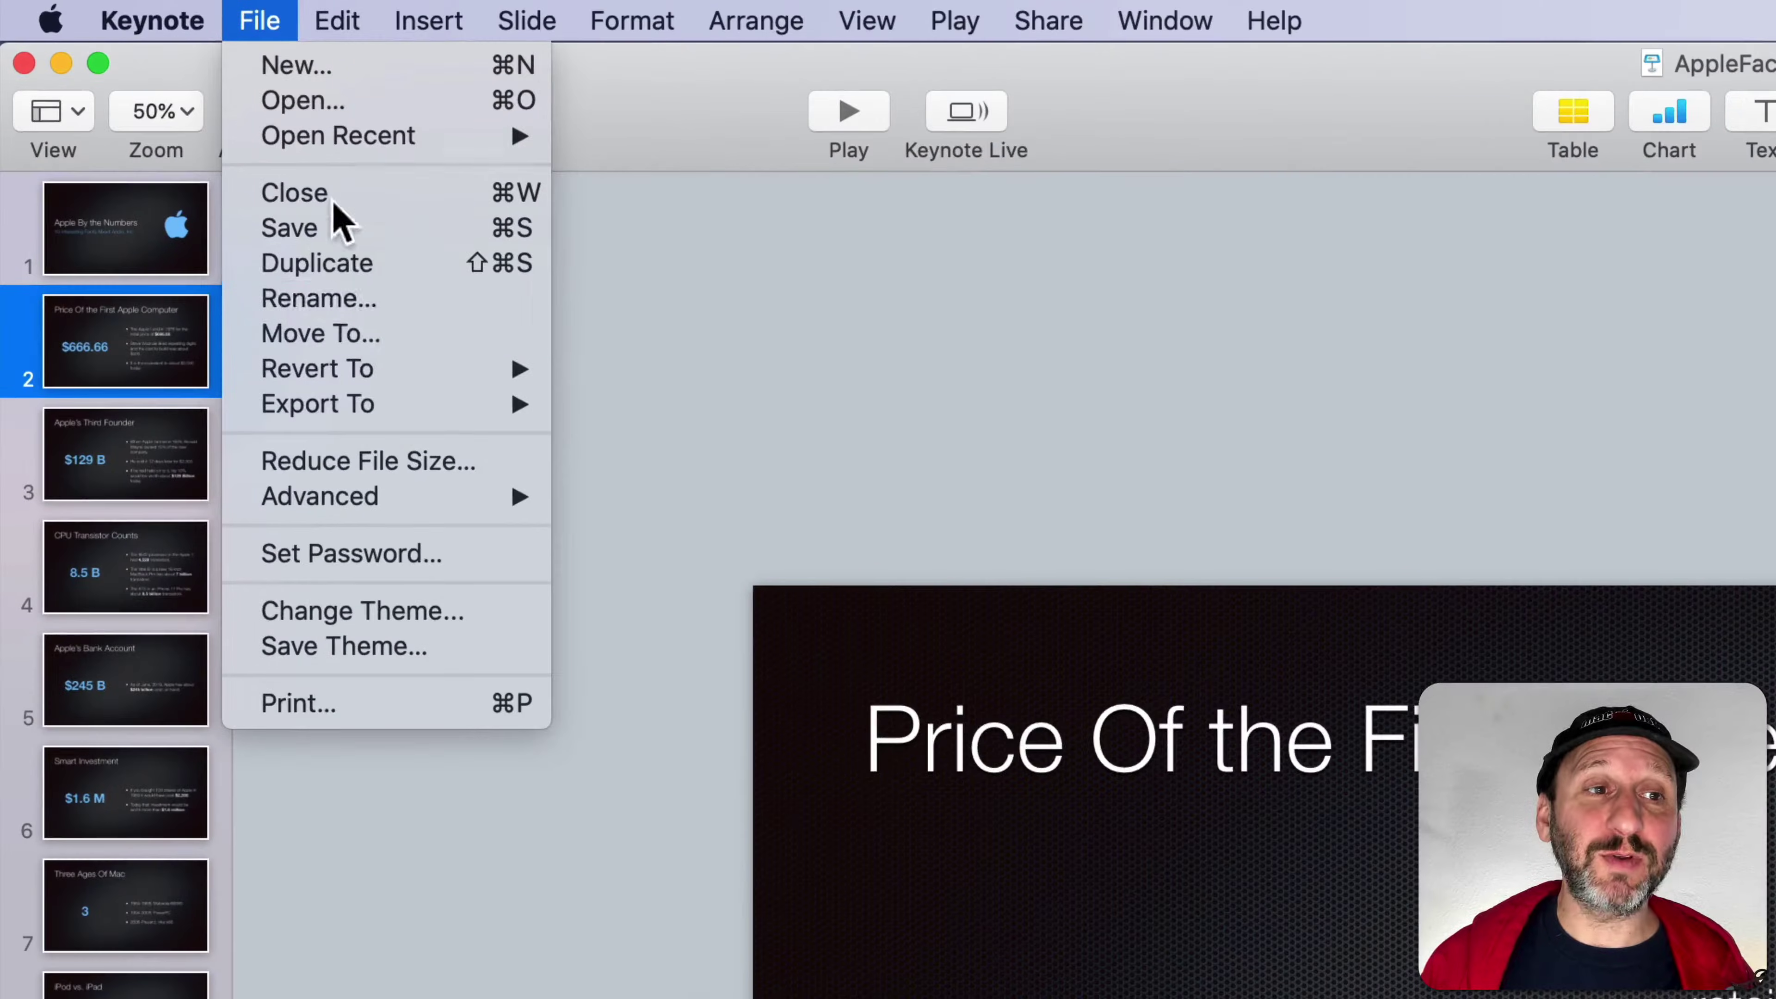
mouse_move(369, 410)
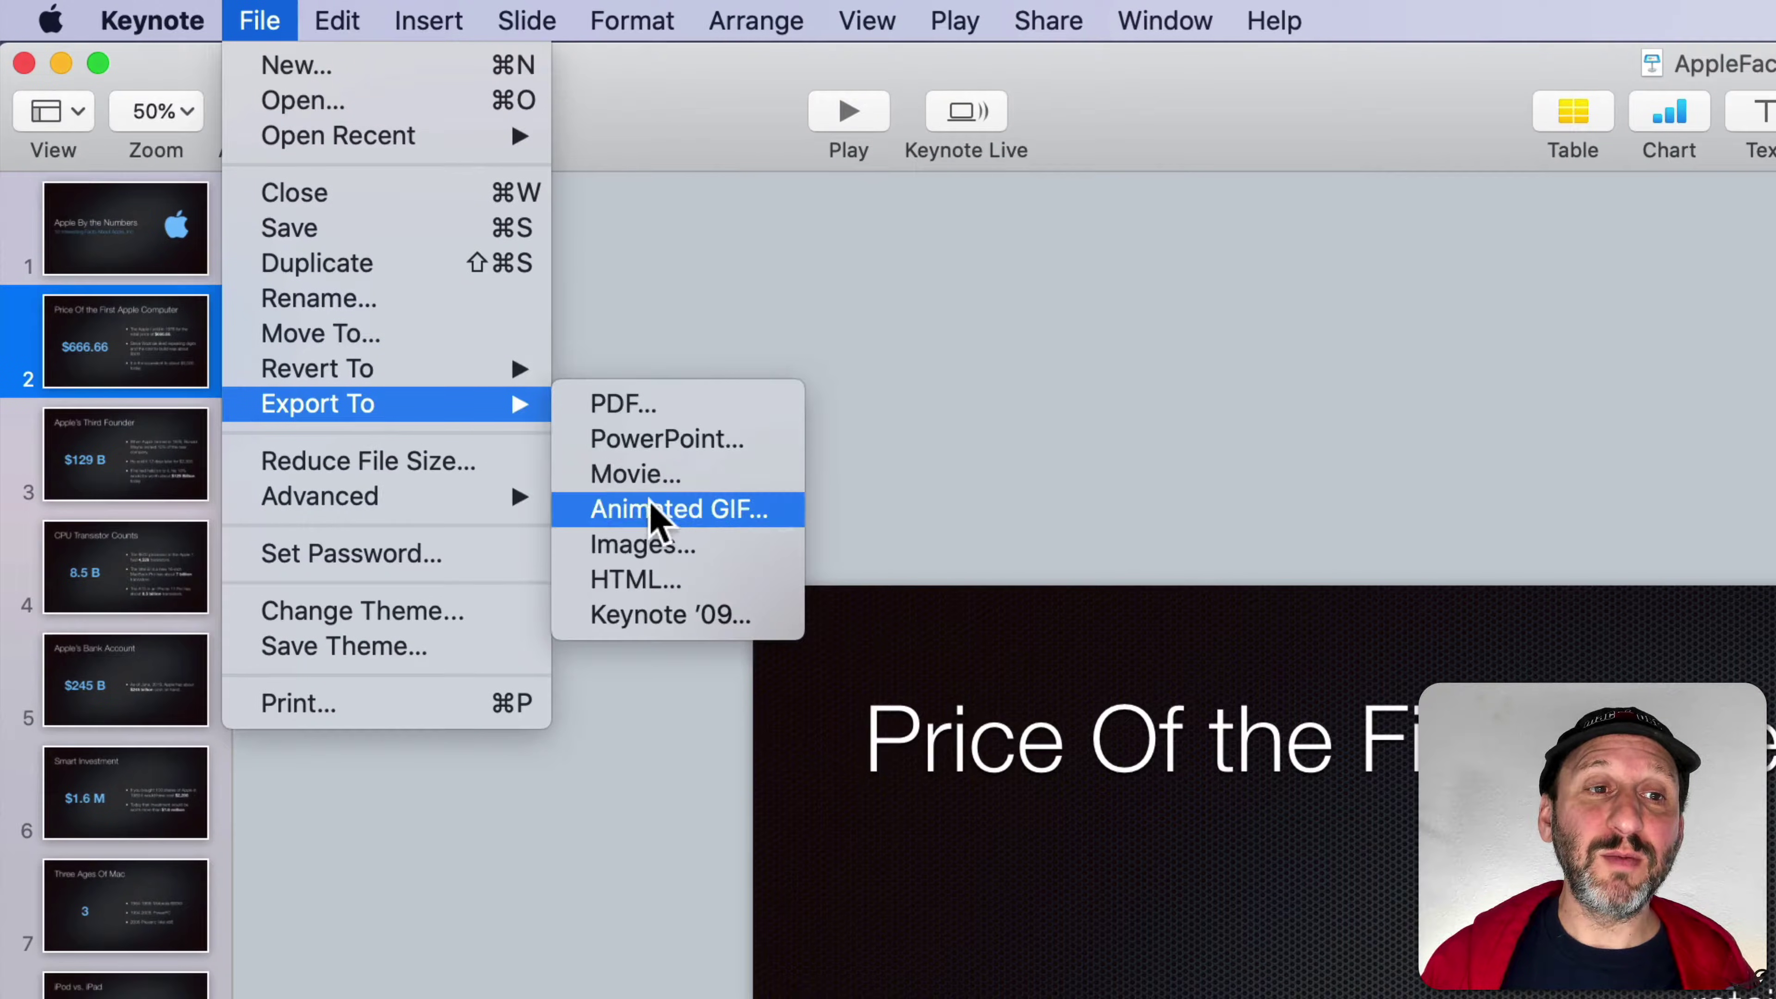
left_click(642, 477)
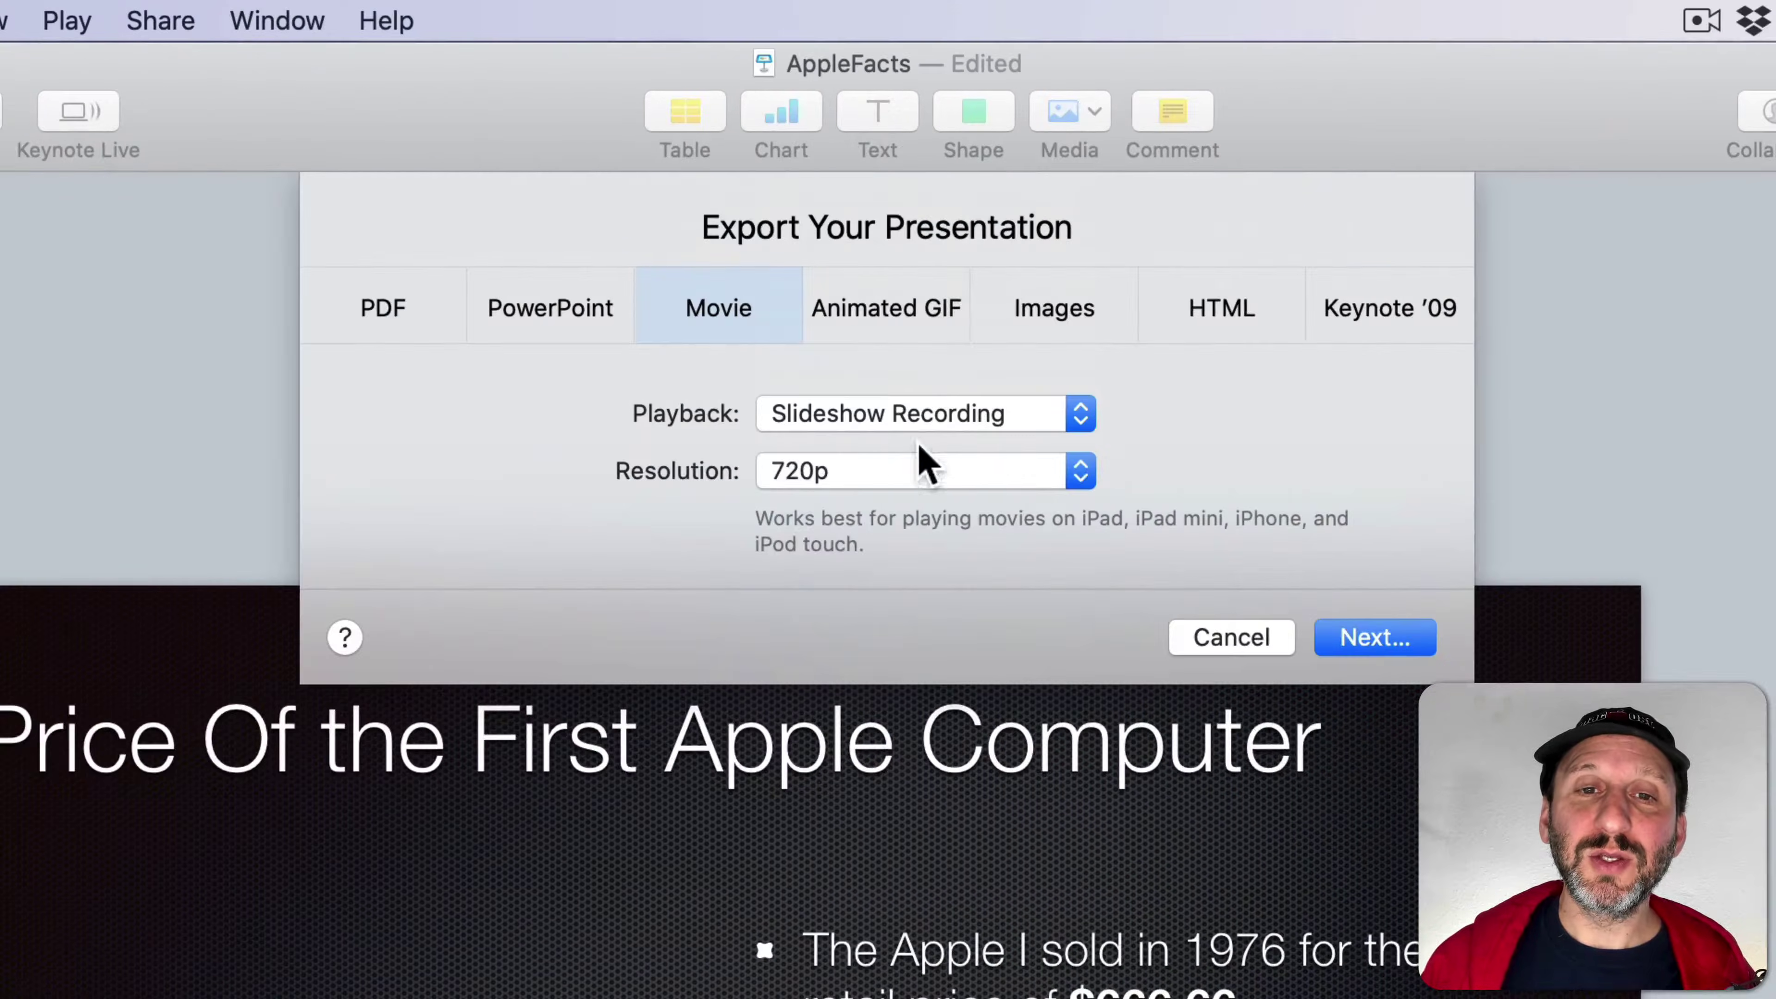
left_click(1762, 473)
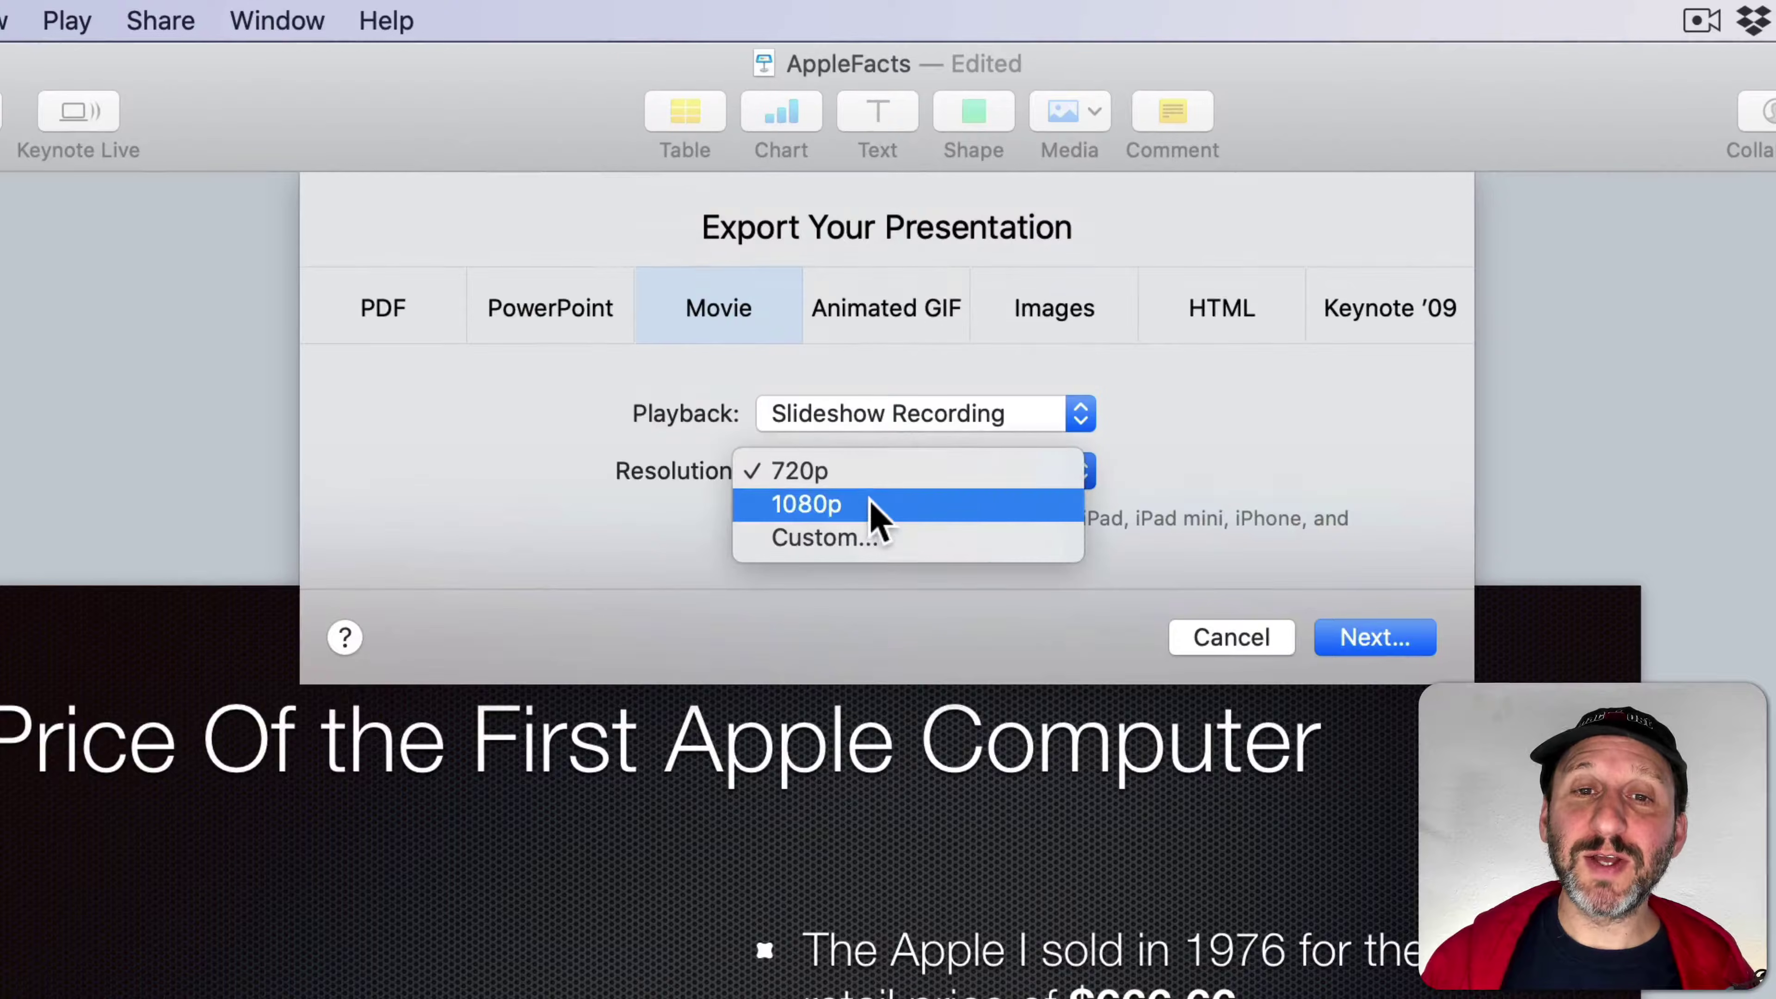
left_click(874, 505)
left_click(899, 419)
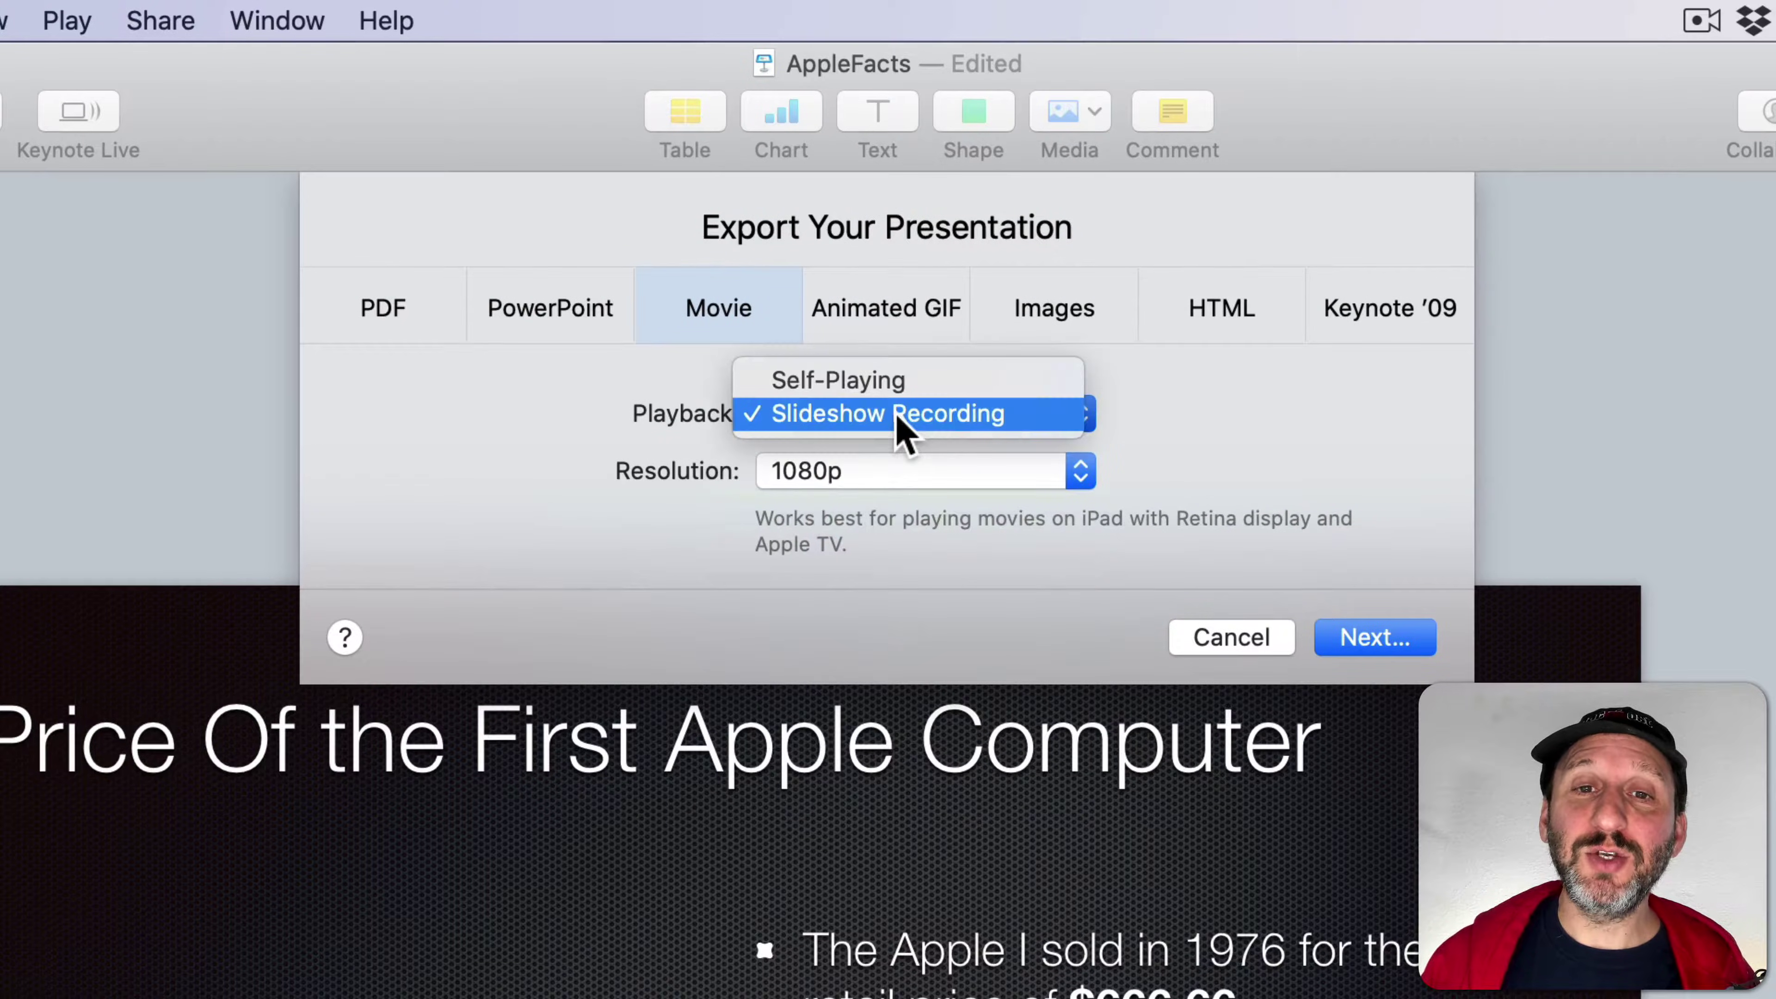
left_click(1160, 417)
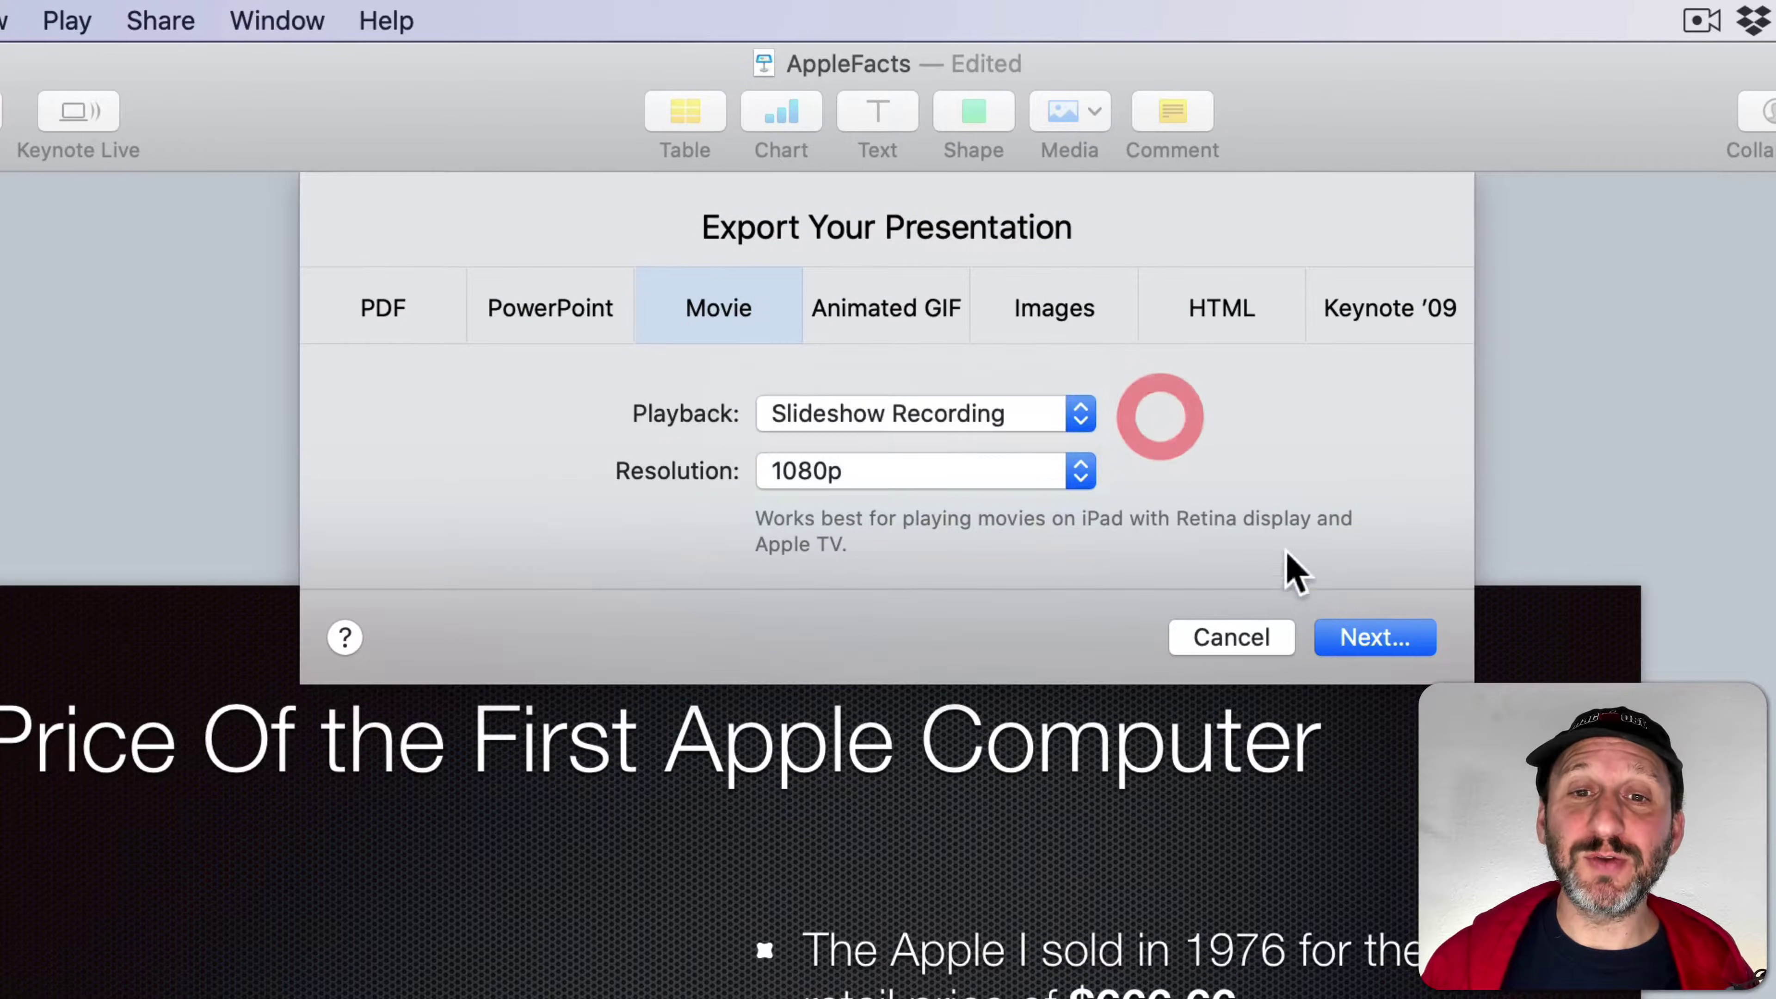
left_click(1364, 640)
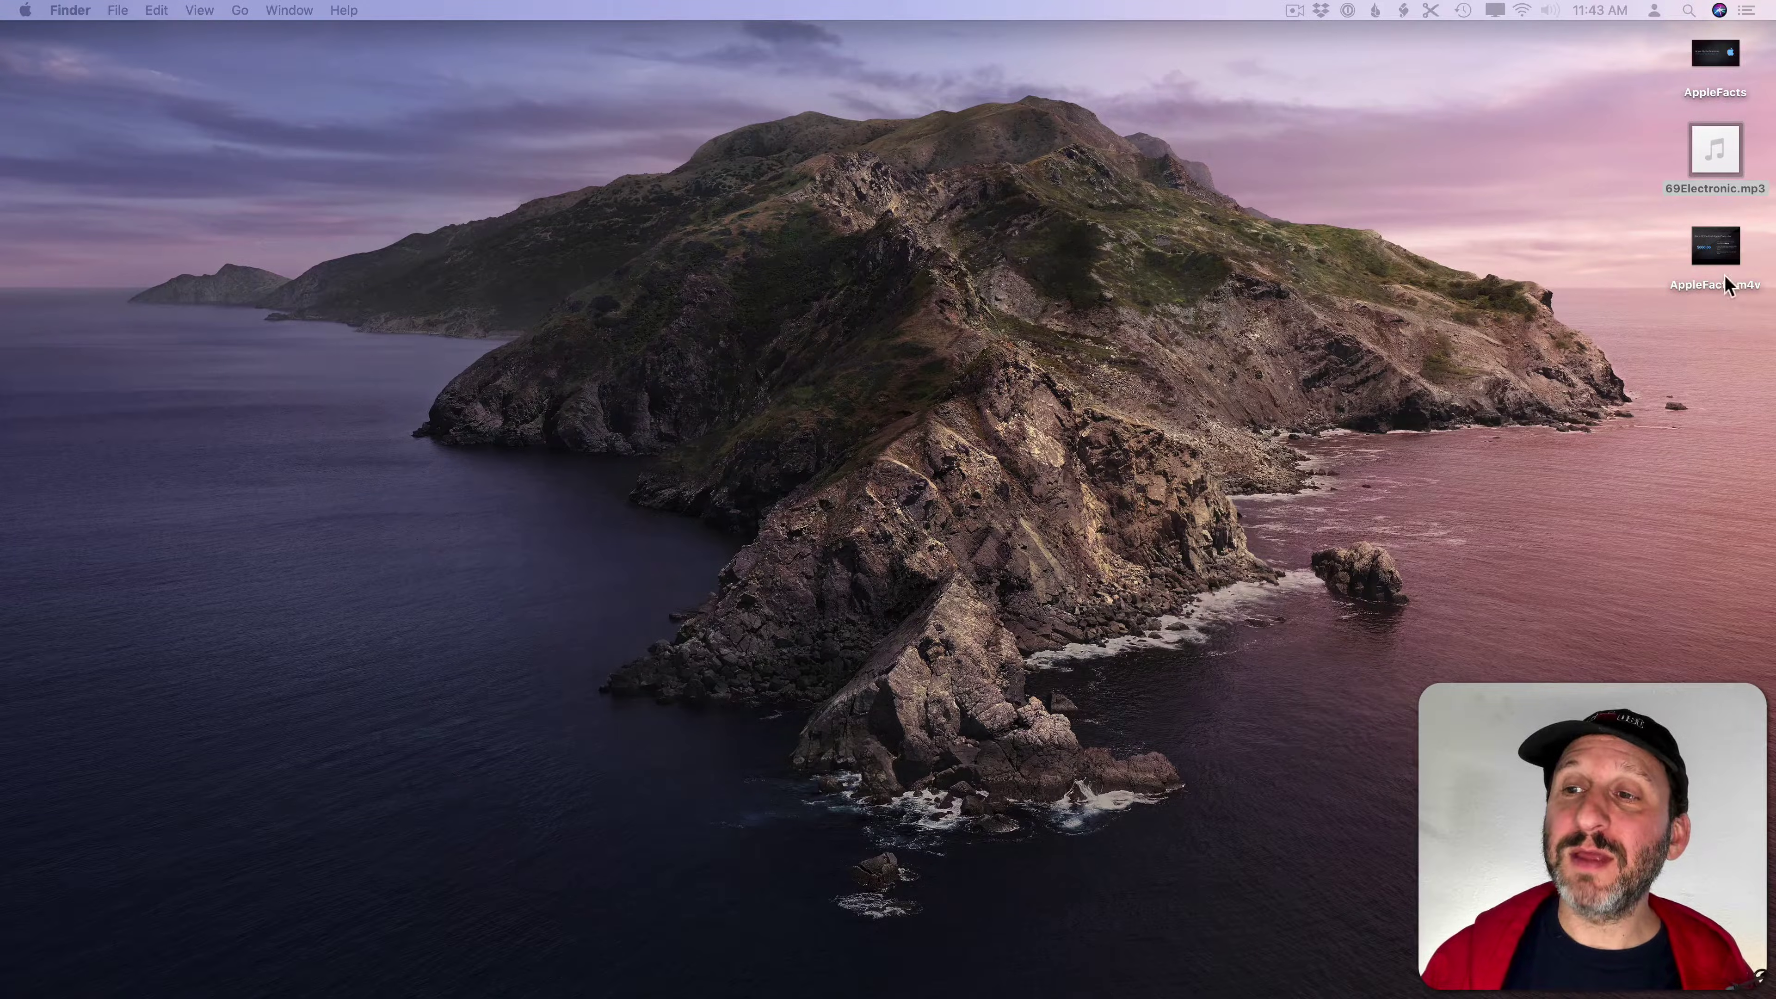
Open AppleFacts.m4v in QuickTime and scrub from the Price Of the First Apple Computer slide to the end.
double_click(1727, 256)
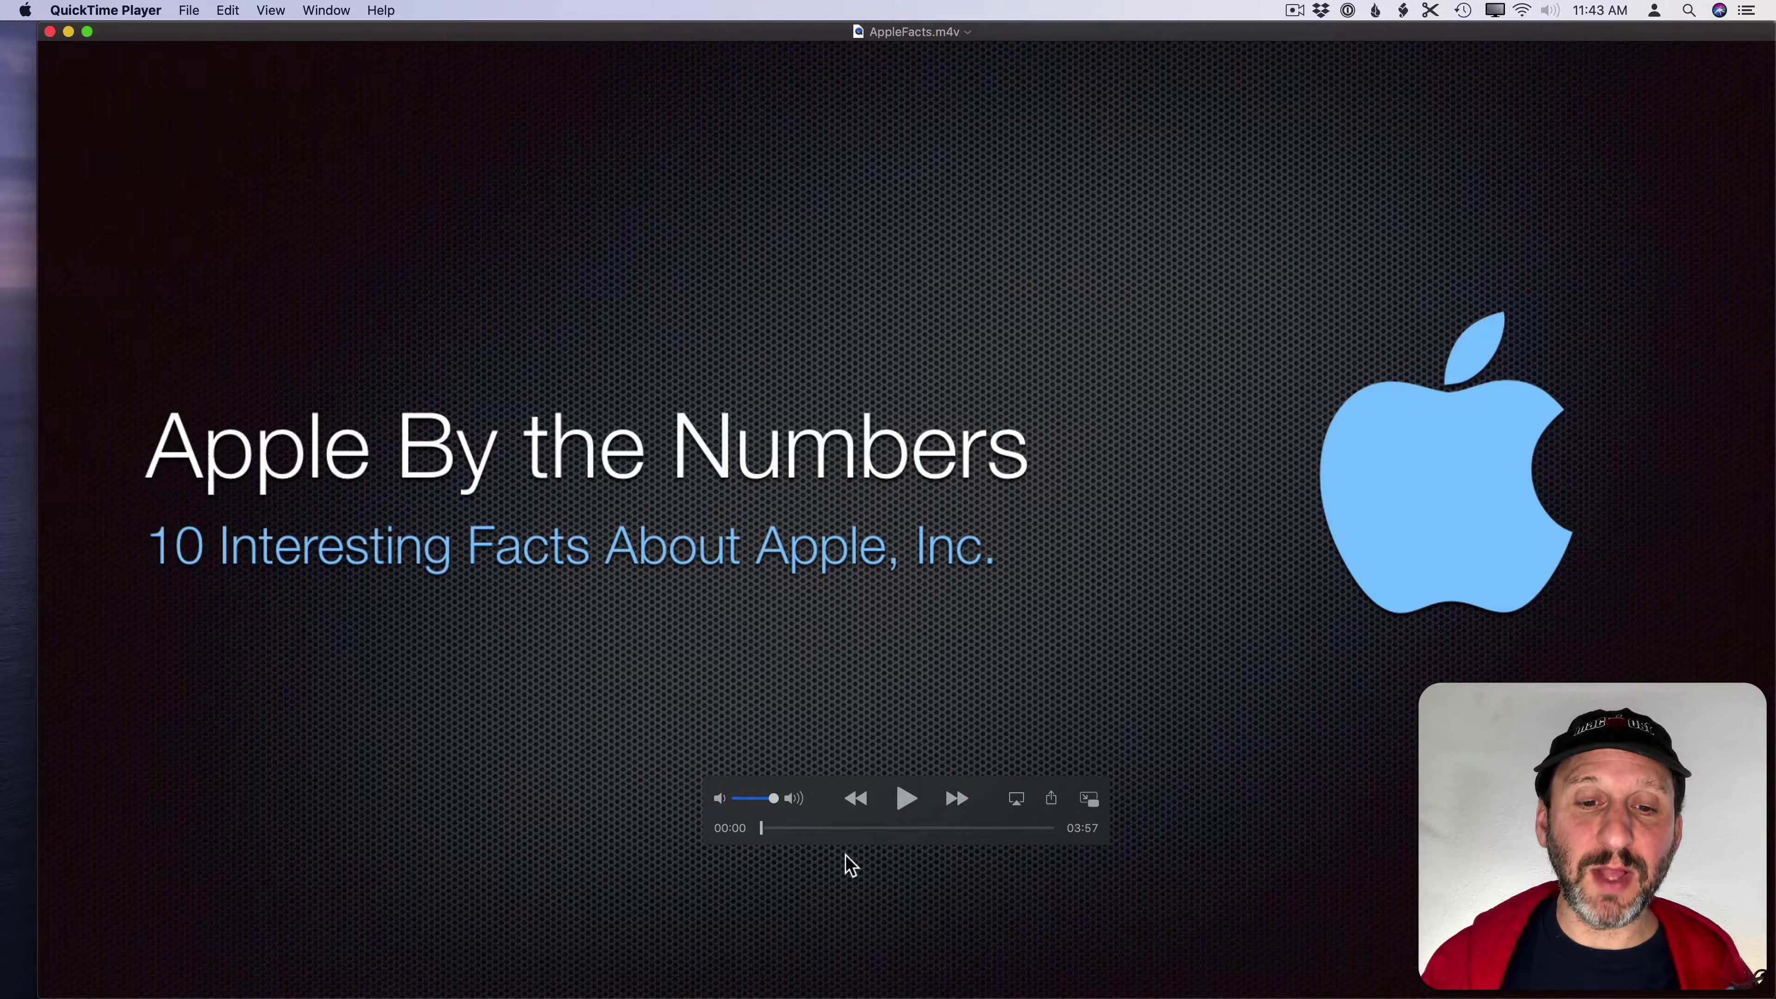
left_click(872, 827)
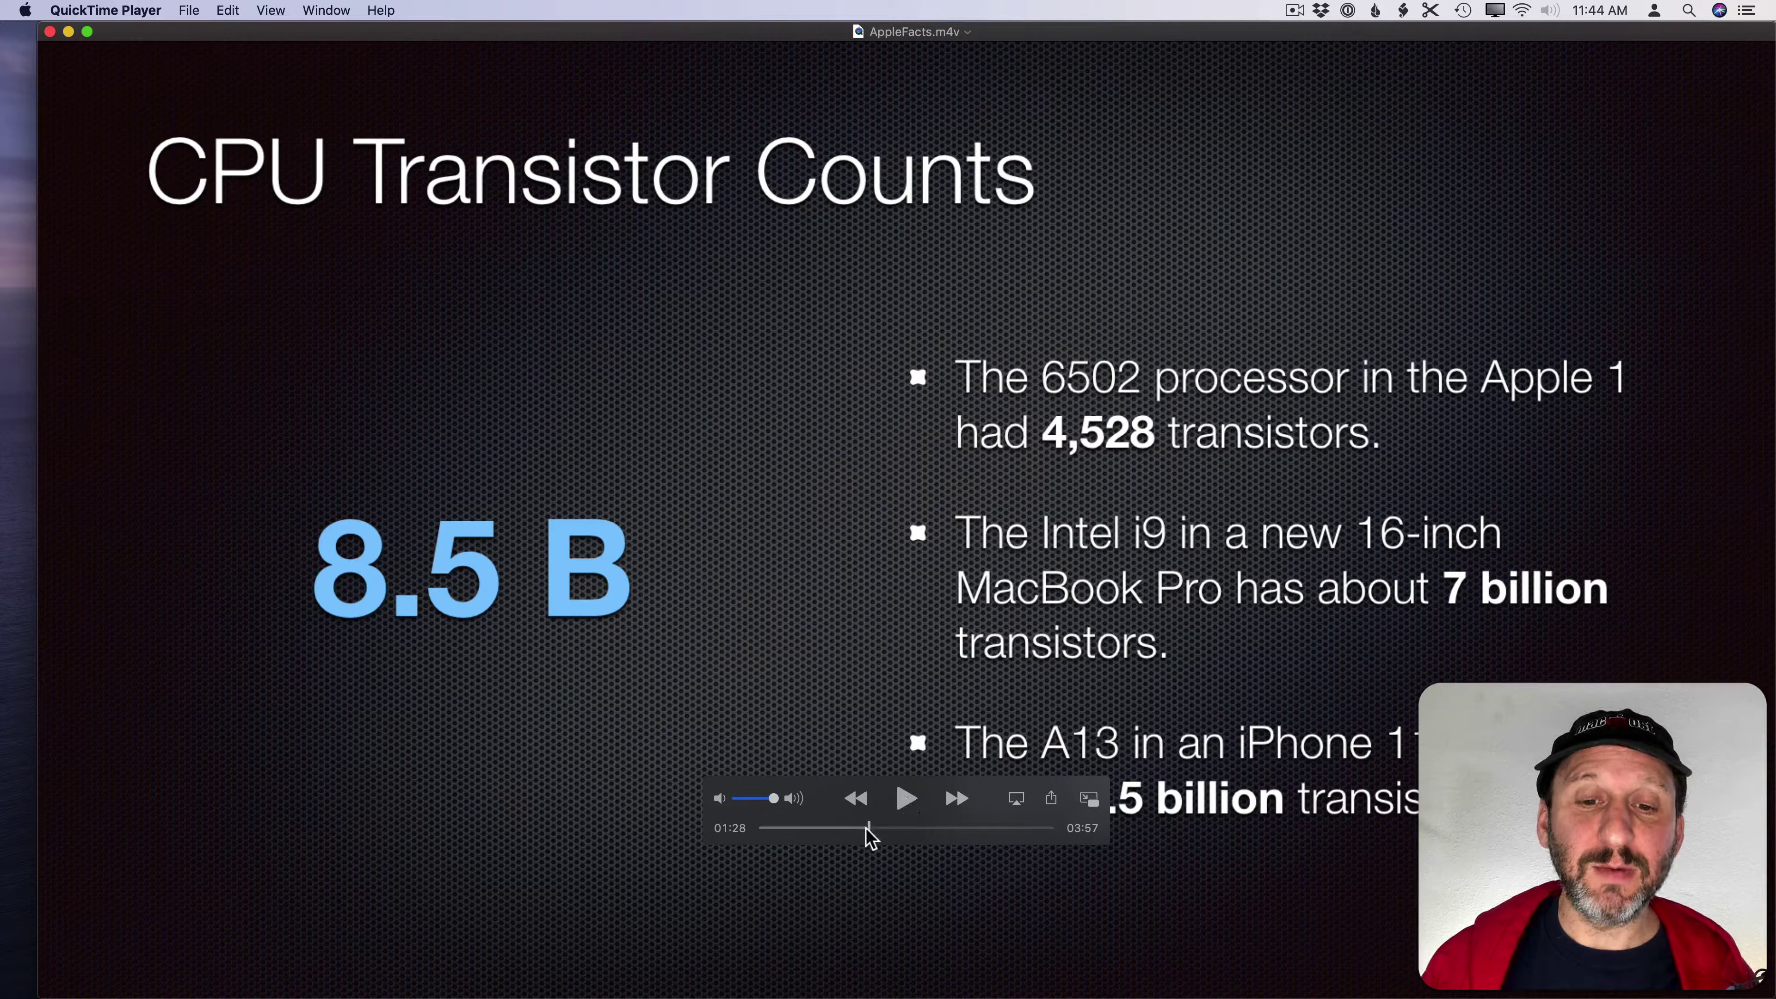
left_click_drag(869, 829, 785, 833)
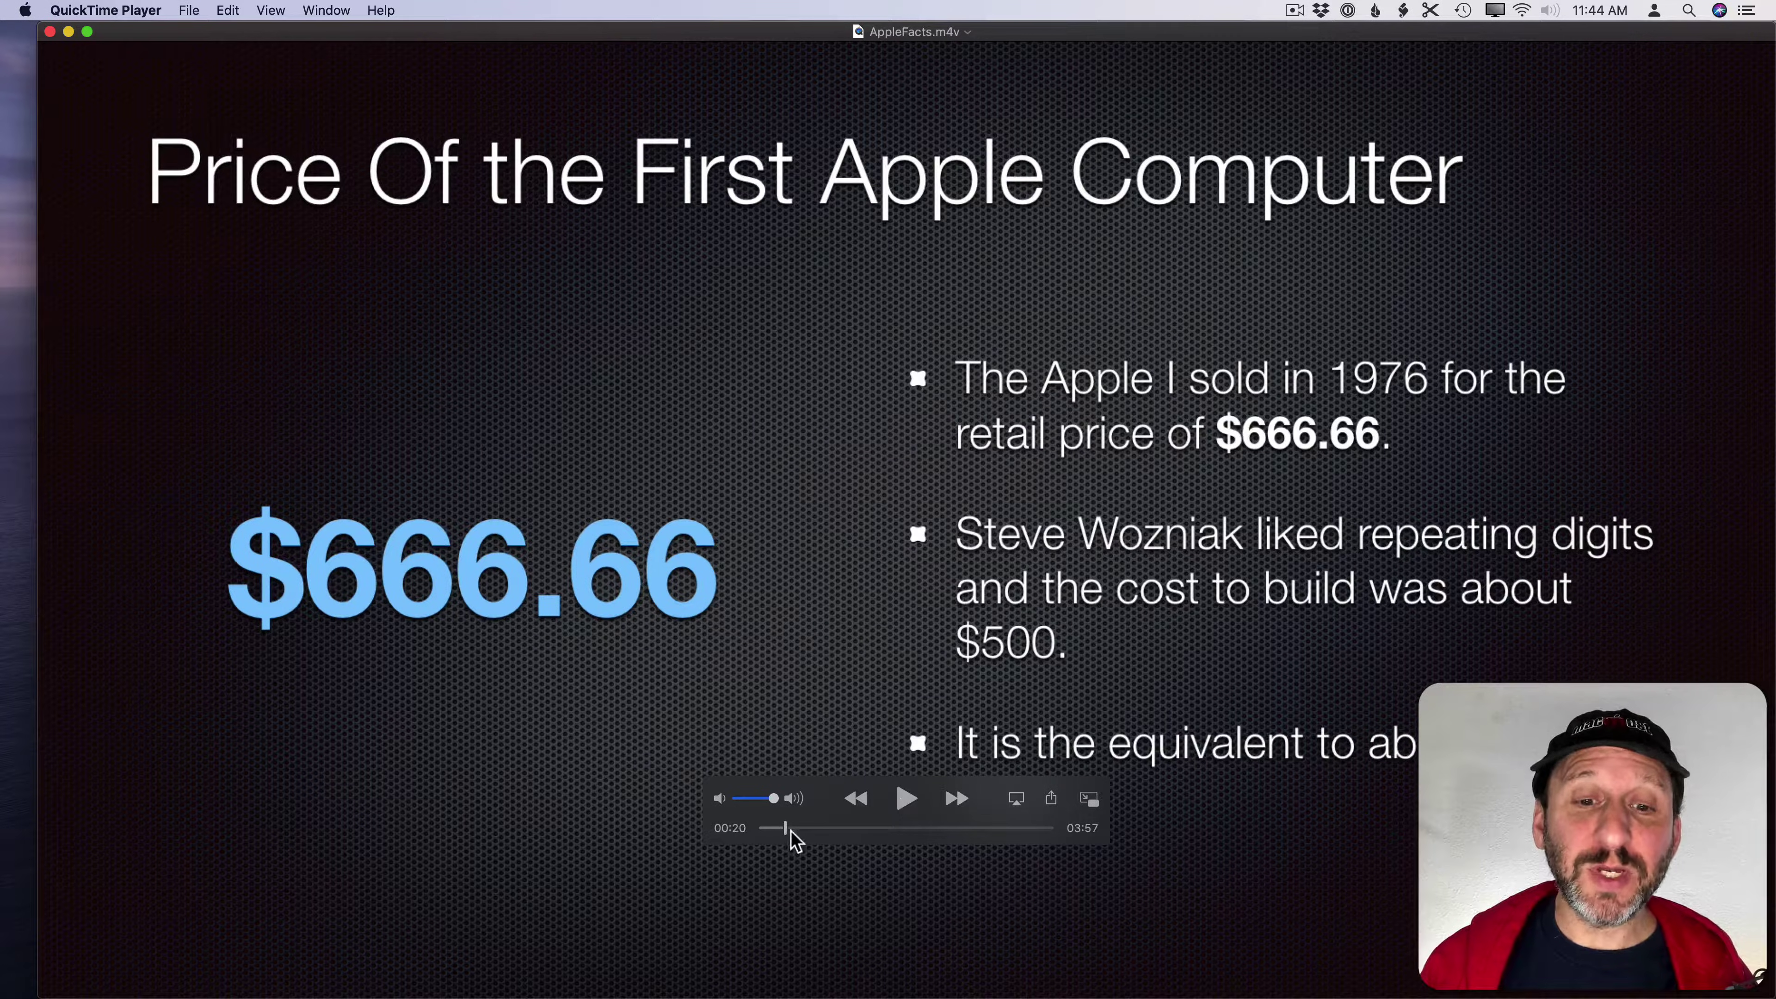
left_click(1030, 829)
left_click(1049, 828)
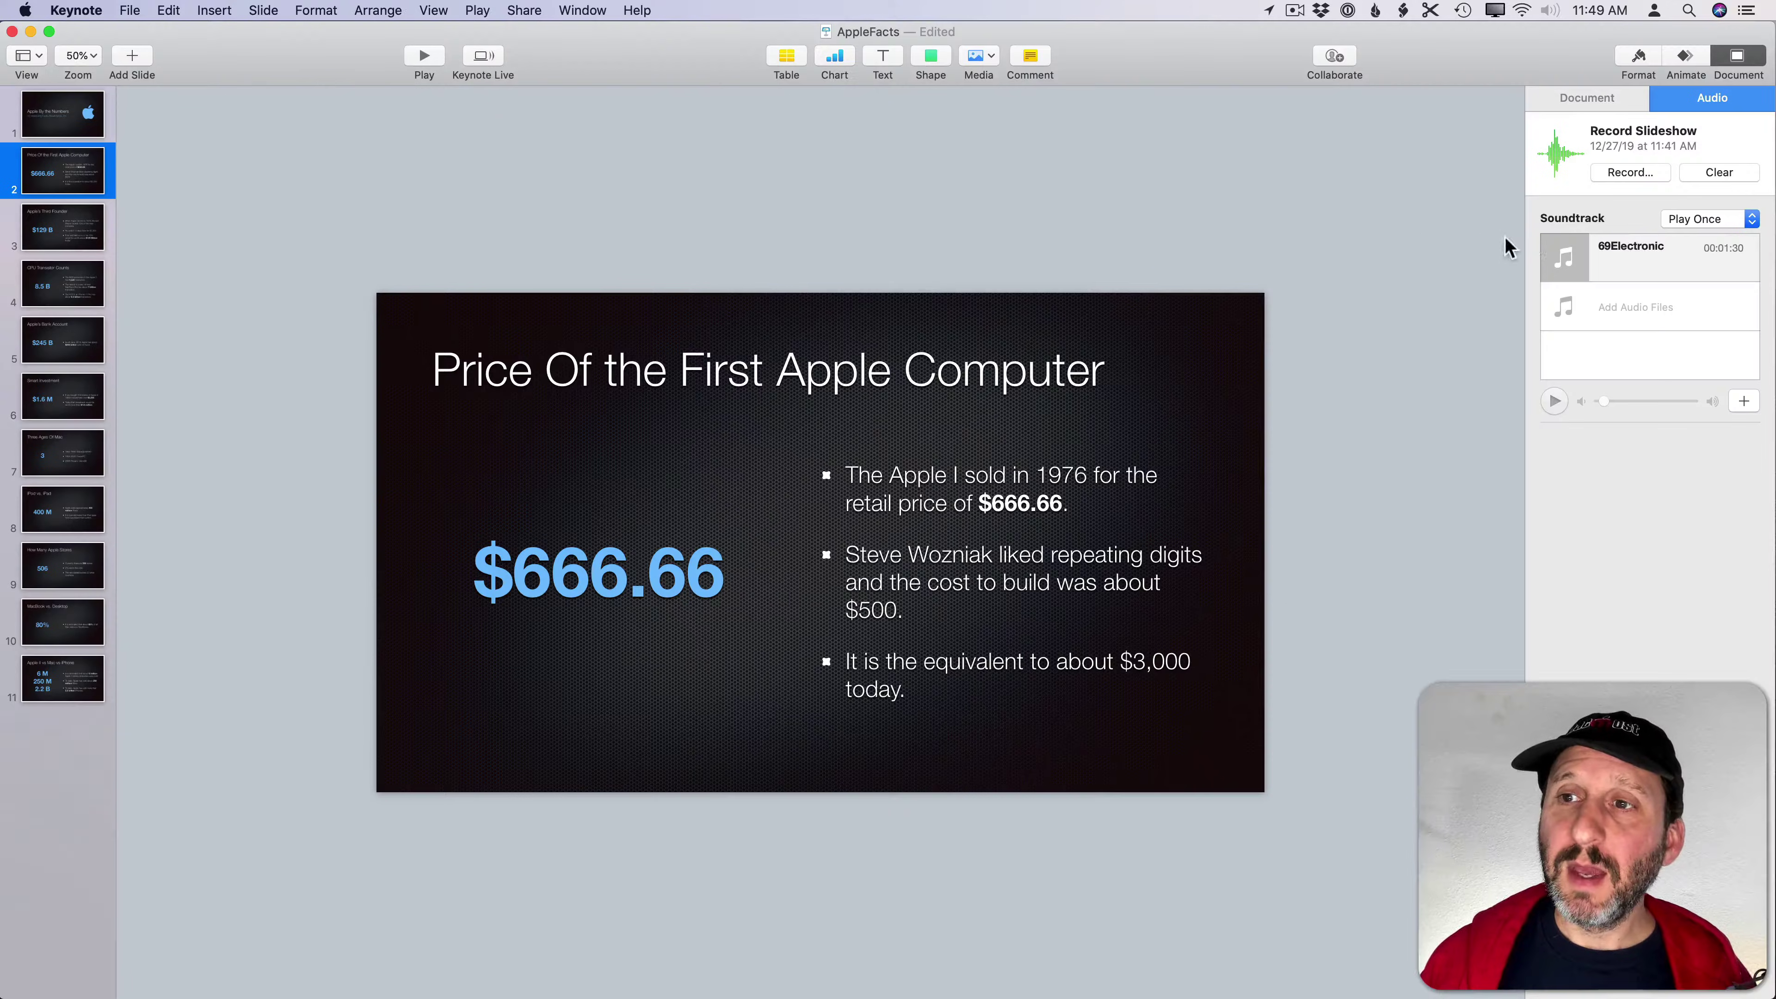
Change the soundtrack playback from Play Once to Loop.
left_click(1704, 218)
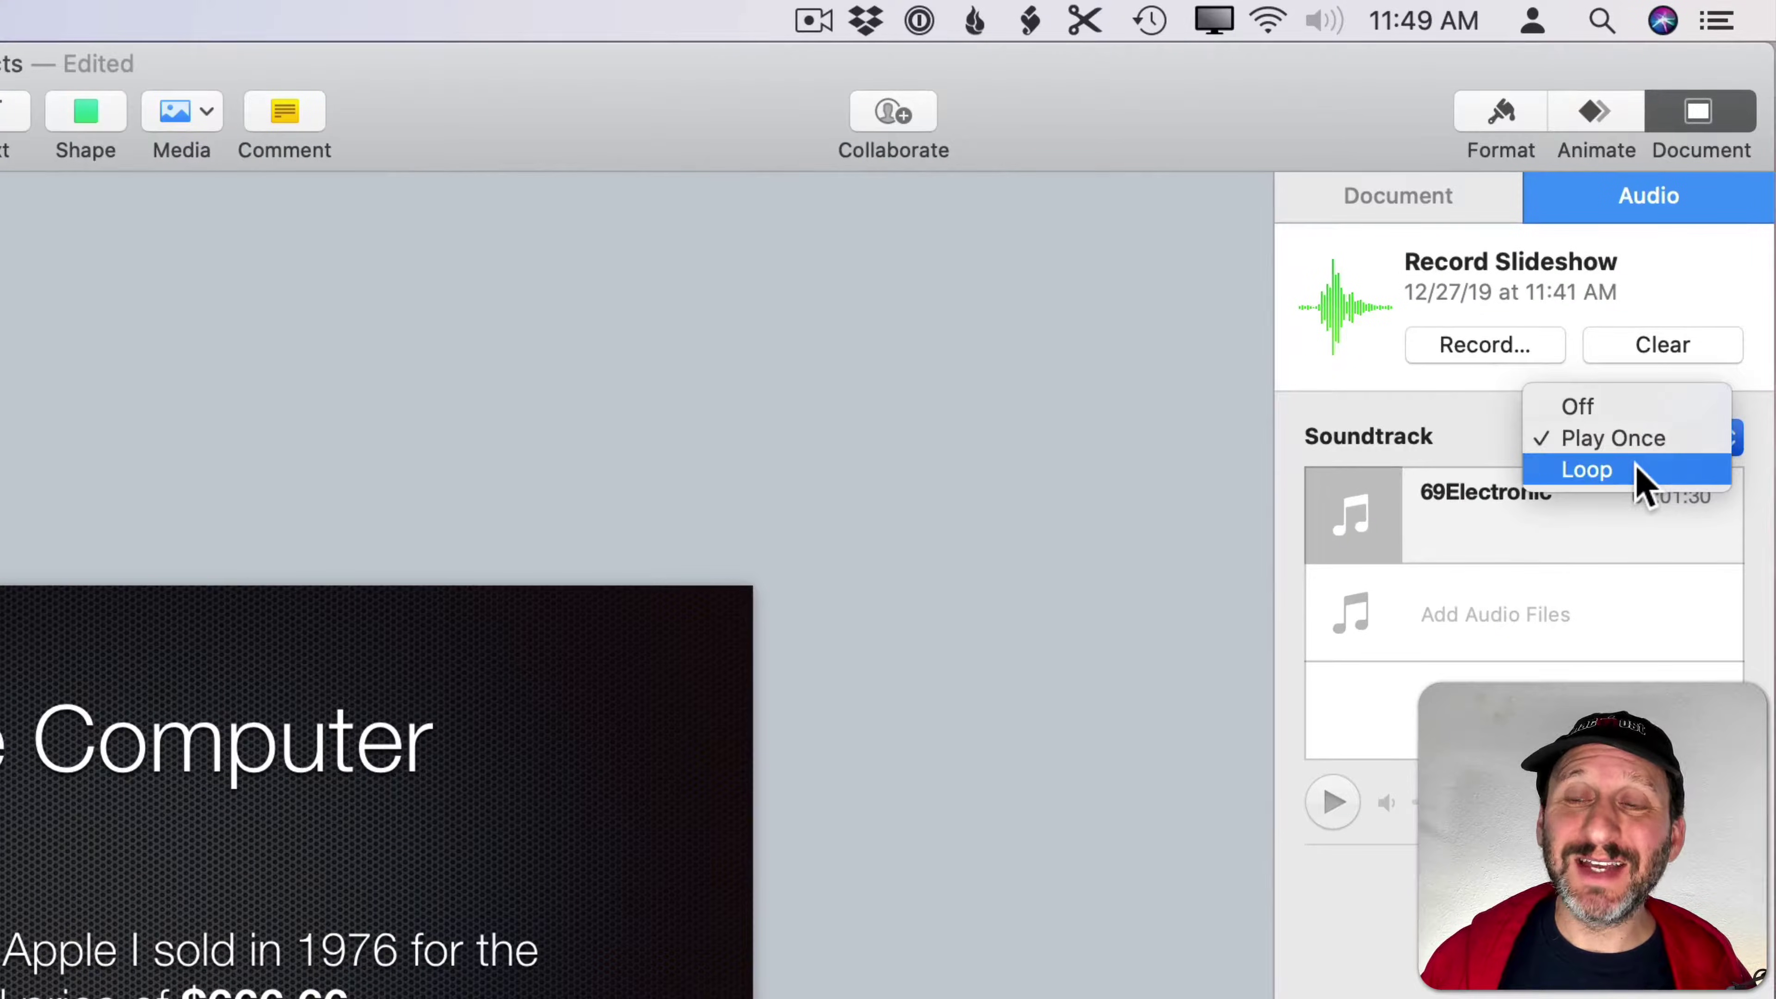
left_click(1609, 470)
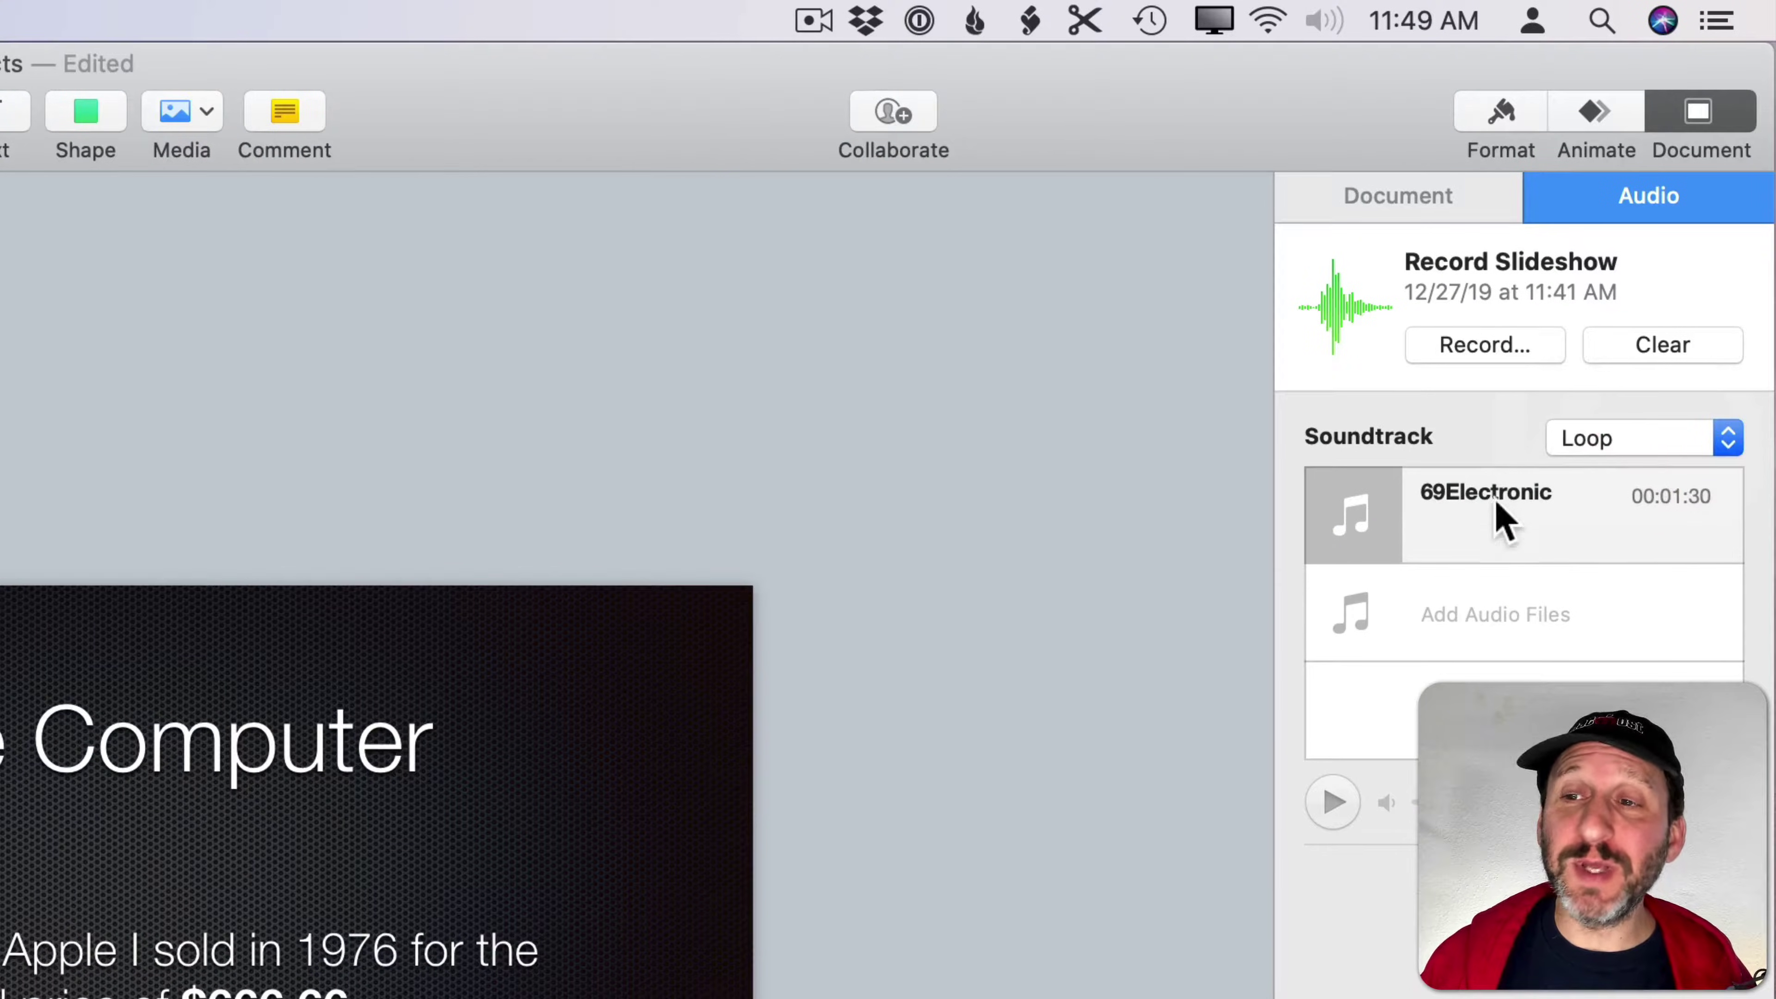